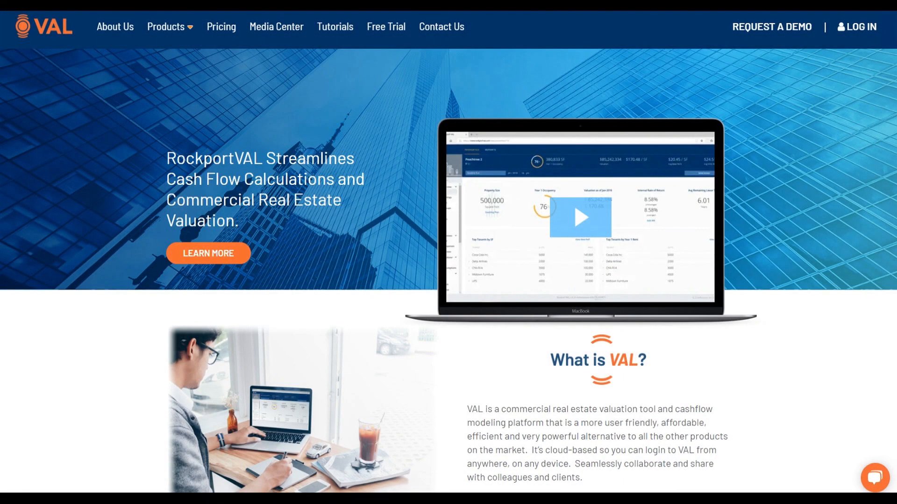
Step: Log in to the VAL account with the credentials already filled in
click(841, 27)
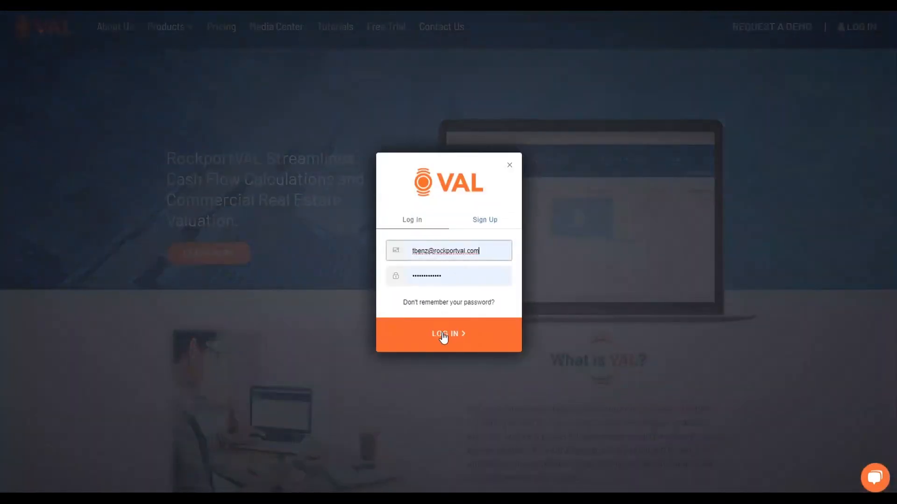
click(442, 332)
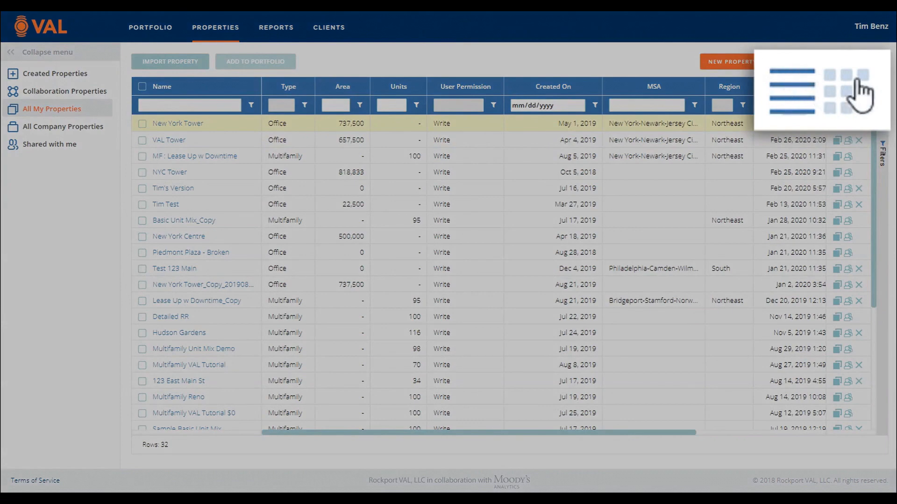
Step: Show the properties as tiles and return to the list view
click(868, 63)
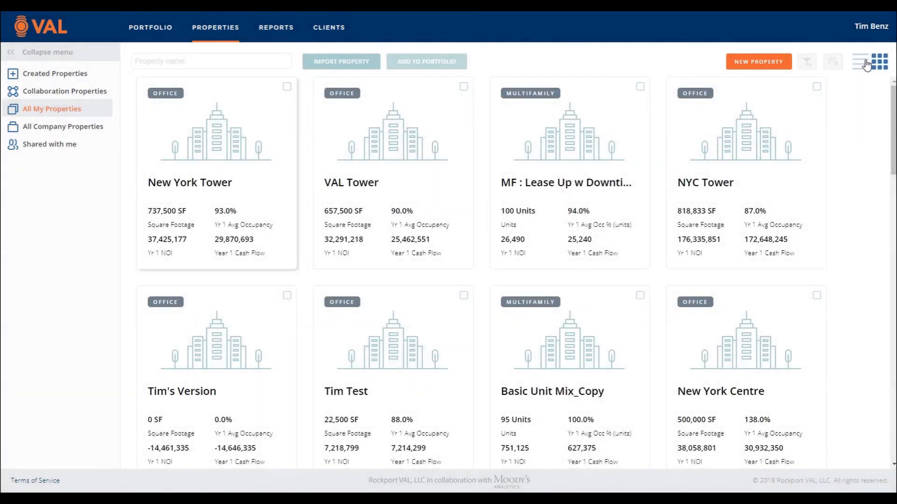
click(865, 63)
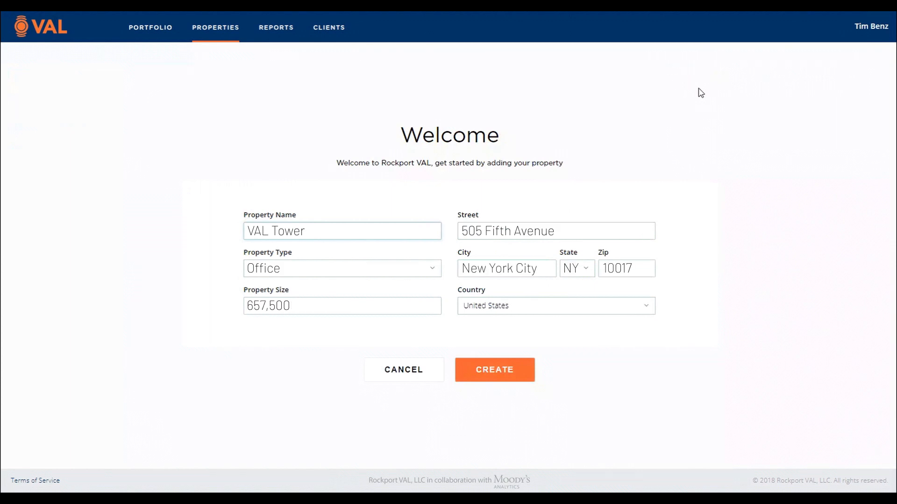
click(419, 381)
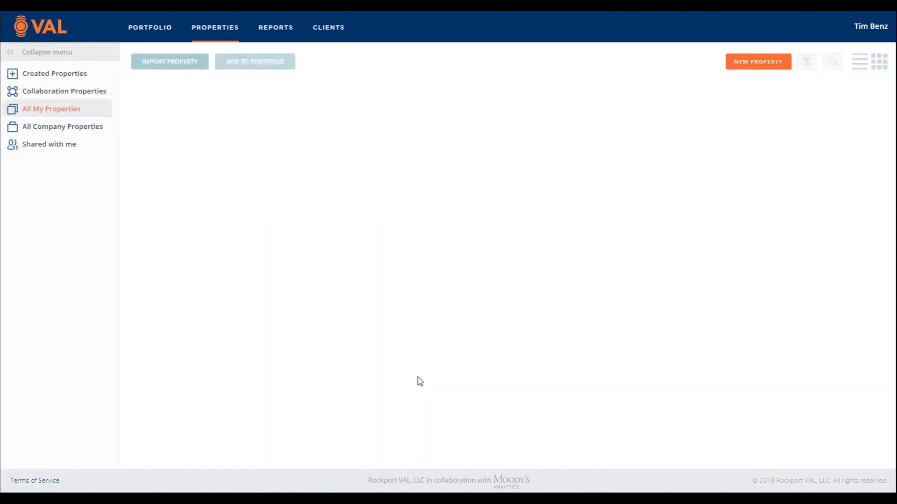
click(177, 70)
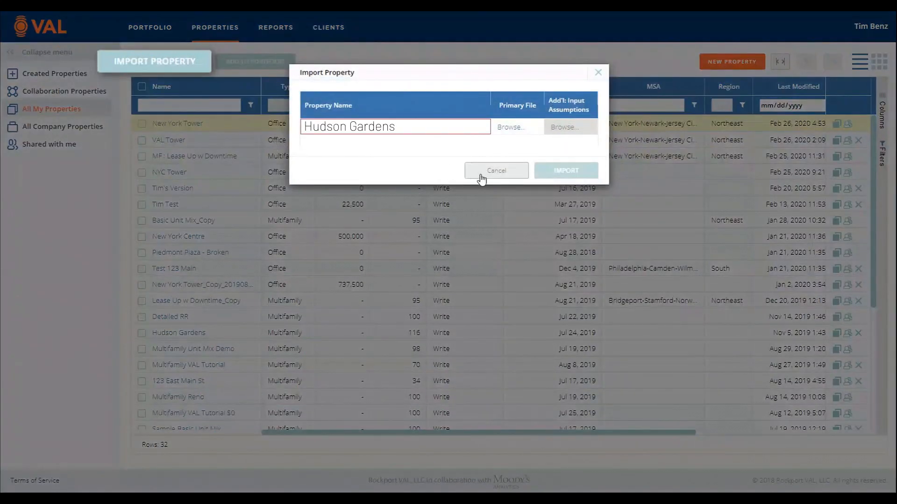
click(481, 176)
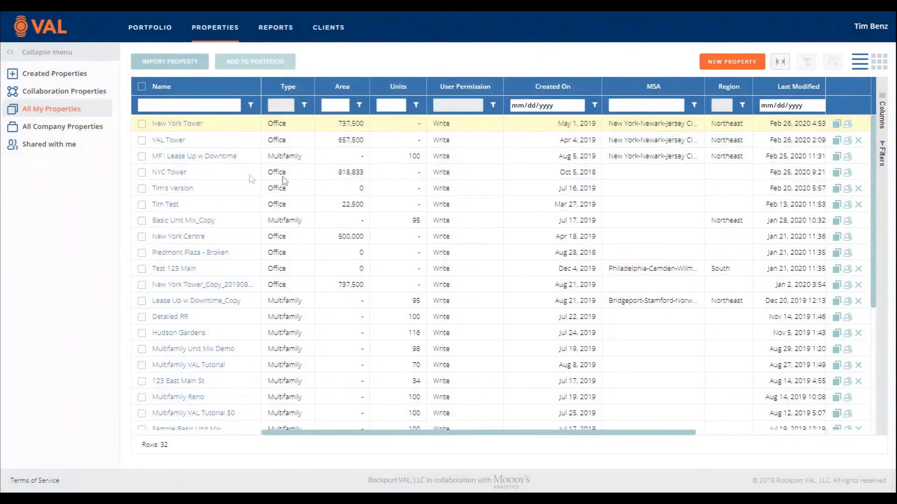
Step: Select New York Tower, VAL Tower and NYC Tower, and view the portfolios they can be added to
click(142, 124)
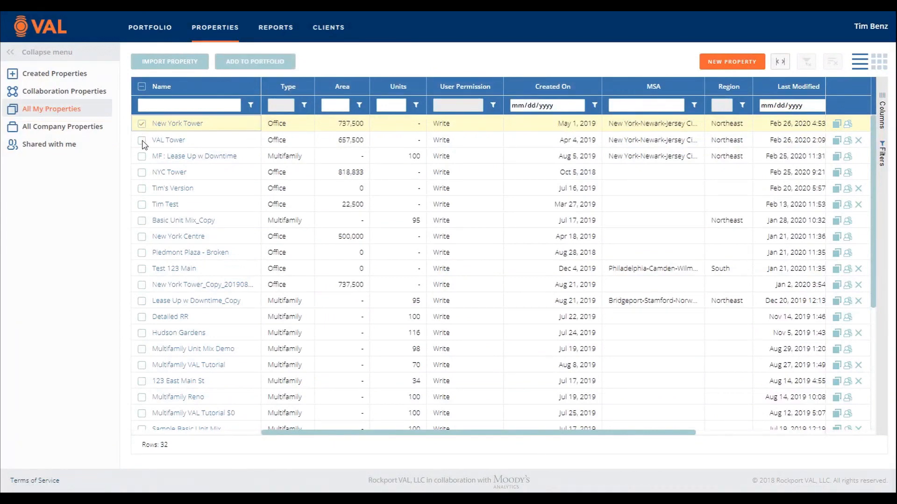
click(142, 141)
click(142, 172)
click(252, 62)
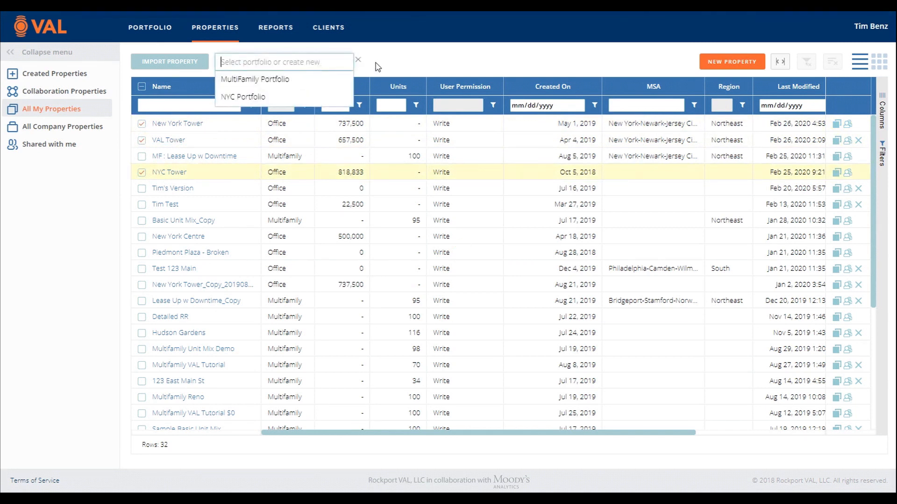
click(357, 61)
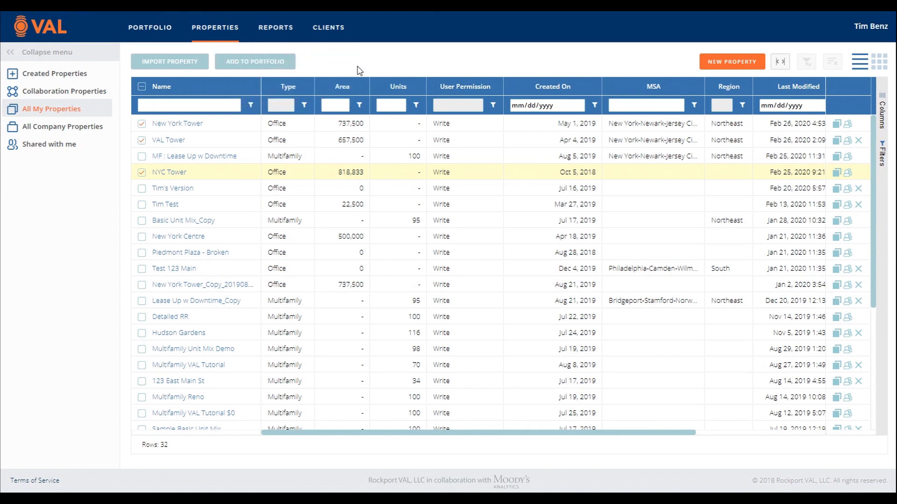
Step: Open the VAL Tower property, then hide and restore its summary header above the dashboard
click(174, 142)
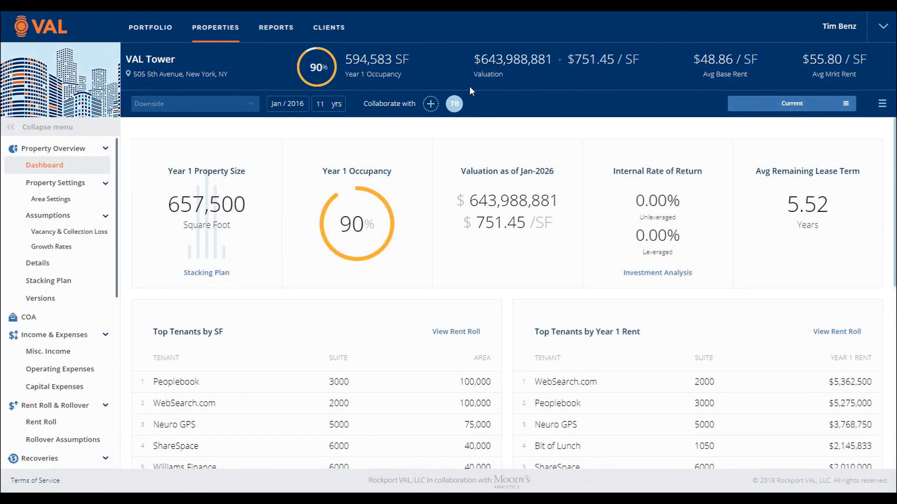
click(881, 29)
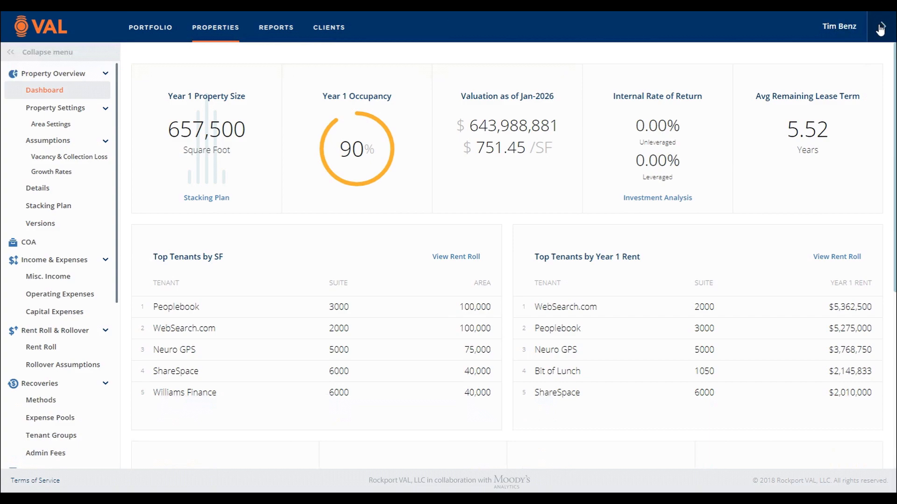
click(880, 29)
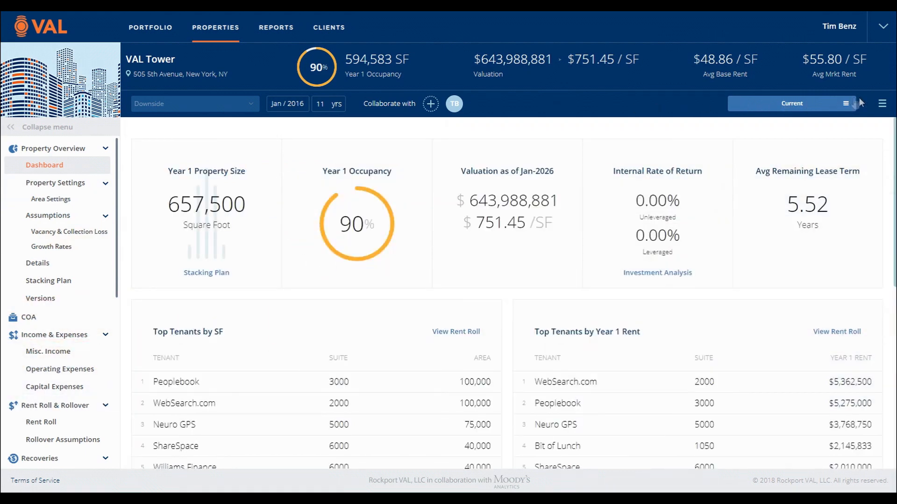
Step: Fill in sharing VAL Tower with the colleague's e-mail and the note "Please take a look at this model and let me know your thoughts. Thanks!"
click(881, 107)
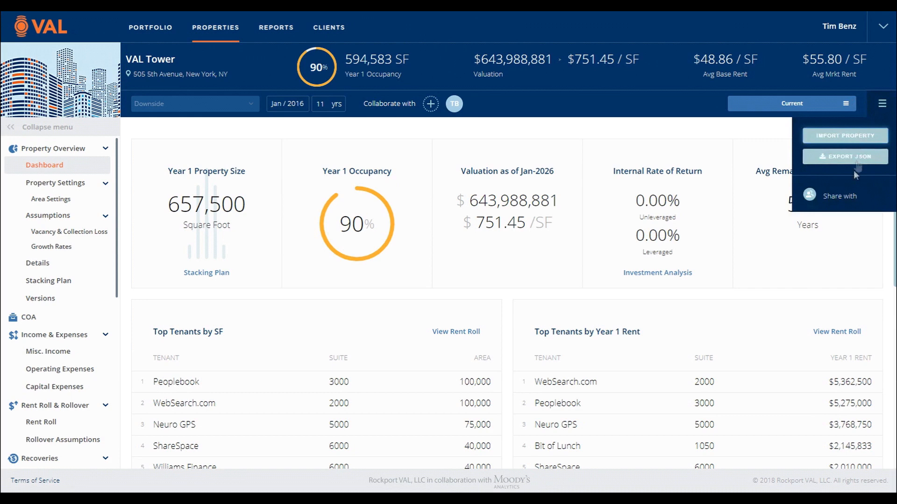
click(842, 196)
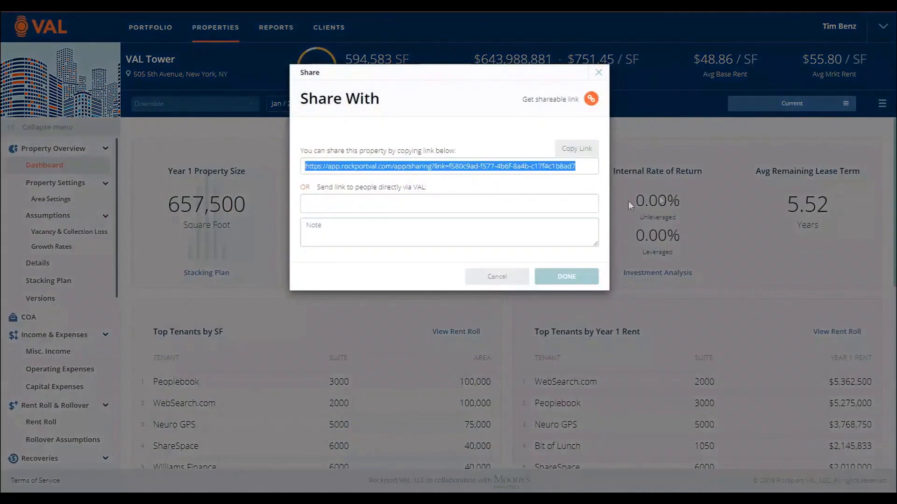
click(496, 206)
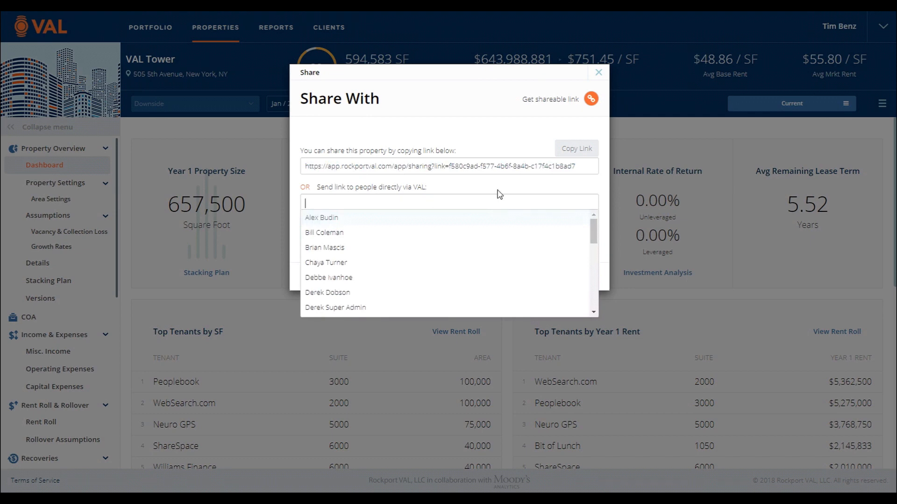
key(Tab)
text(Hi Stu, Please take a look at this model and let me know your thoughts. Thanks!)
click(495, 166)
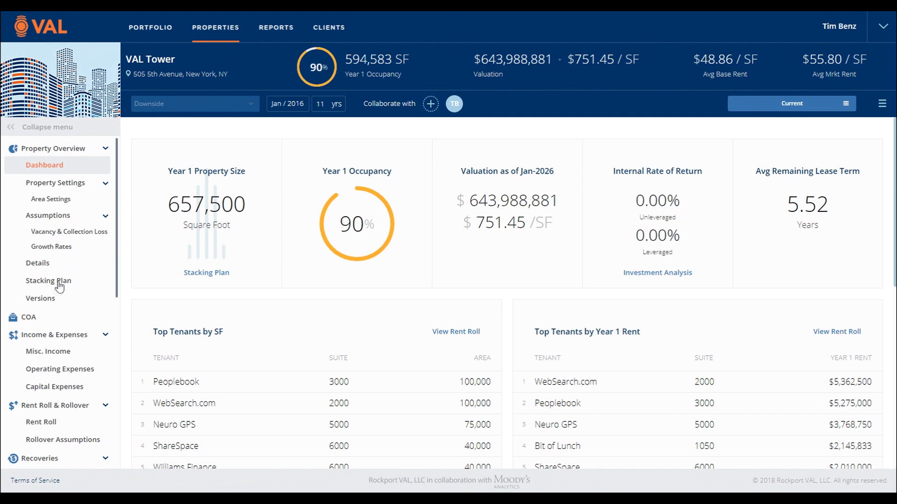
Step: Review VAL Tower's version history and its list of selectable saved versions
click(53, 304)
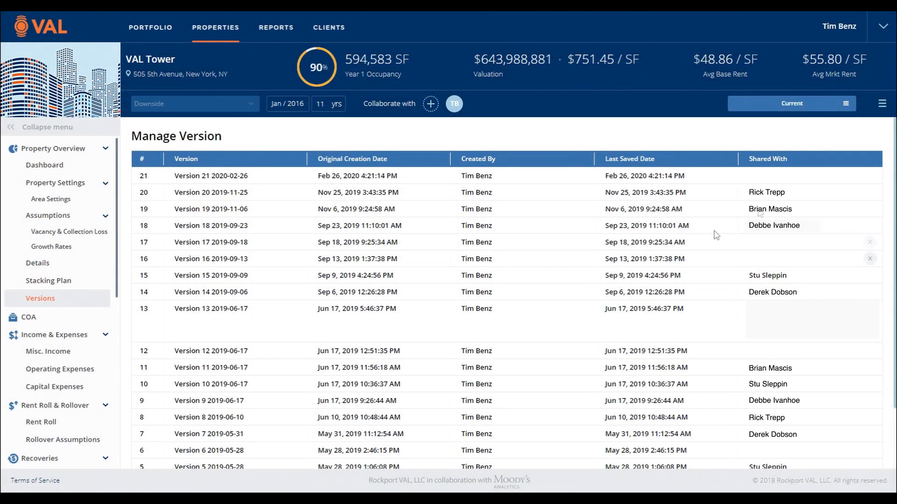
click(845, 103)
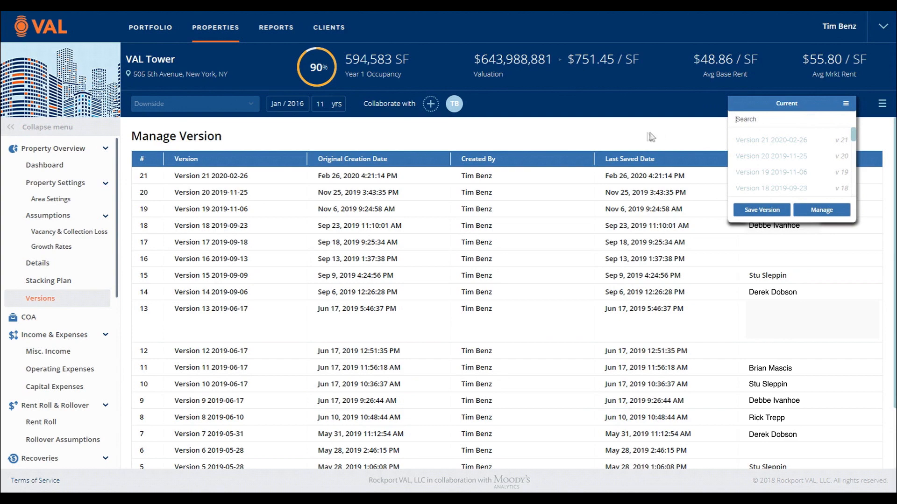
click(634, 133)
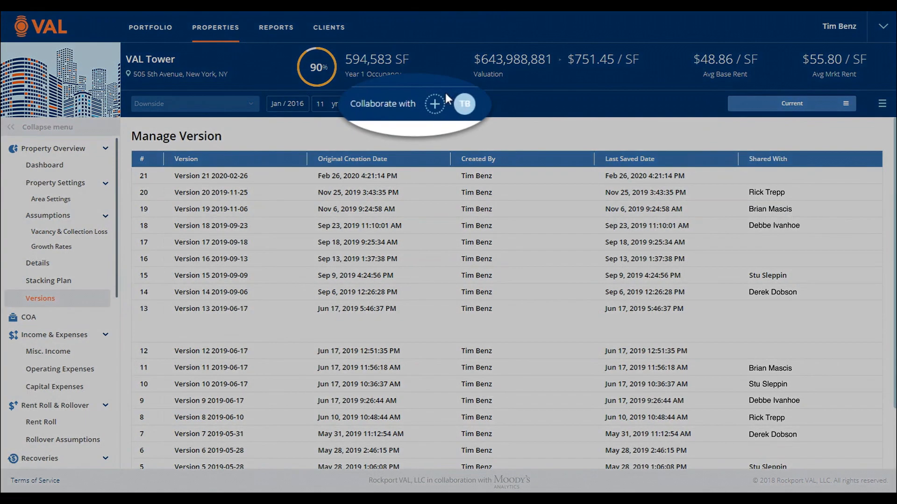
Step: Try to invite a colleague by e-mail to collaborate on VAL Tower and remove the existing collaborator
click(436, 104)
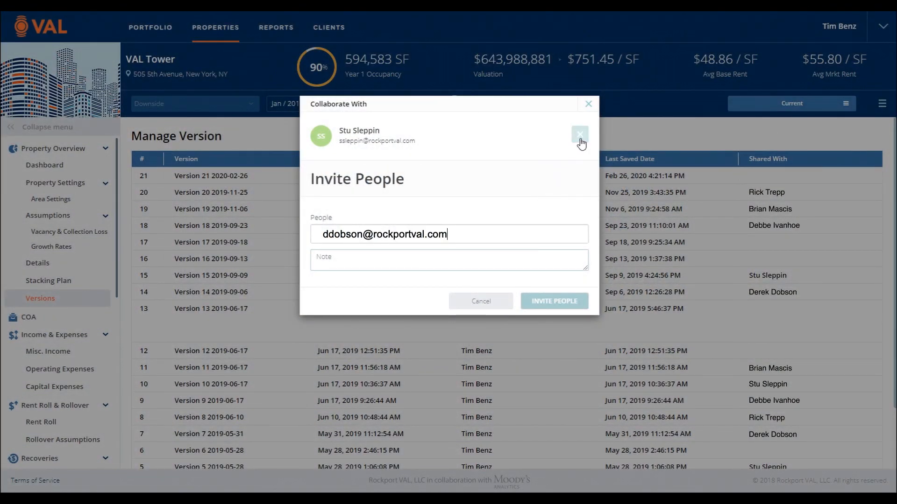
click(580, 140)
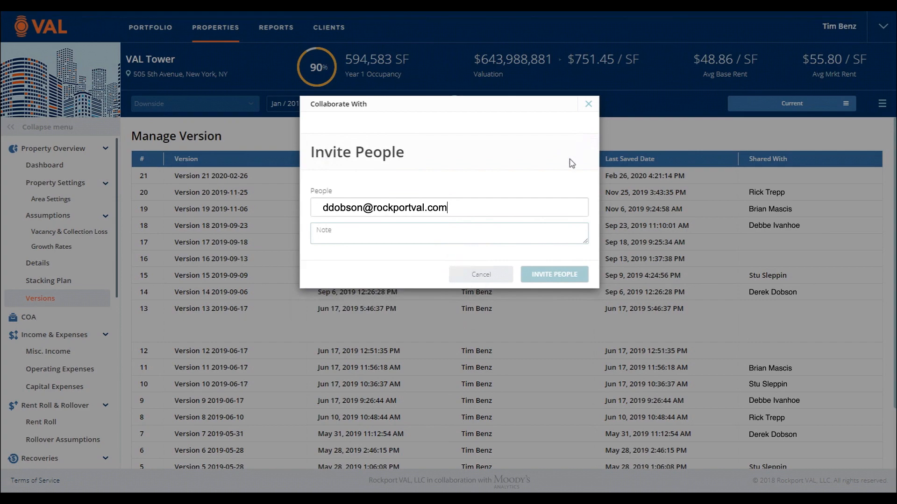
click(504, 278)
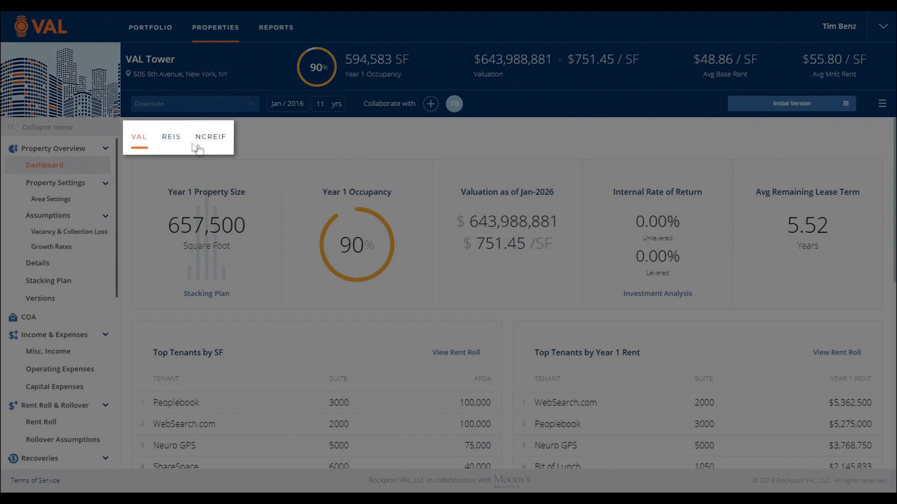
Step: Examine the REIS market data and the NCREIF charts for VAL Tower
click(174, 146)
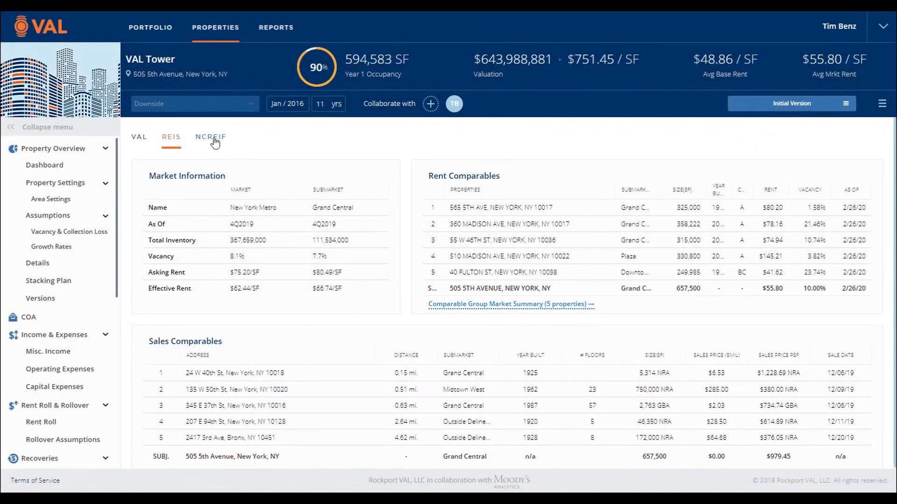
click(212, 138)
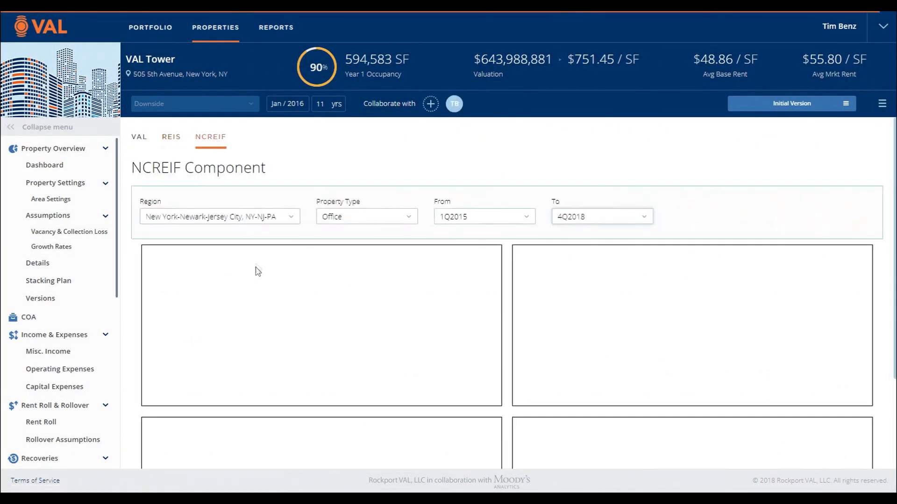
scroll(462, 347, down, 1)
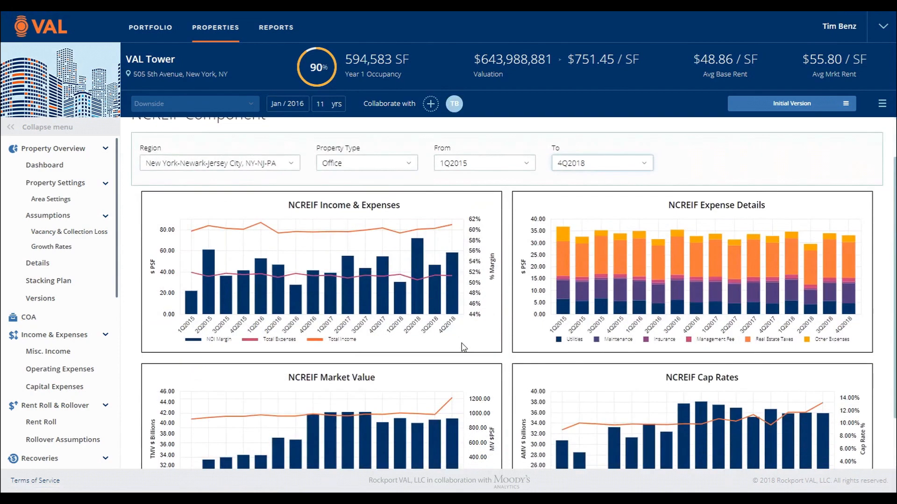
scroll(464, 347, down, 1)
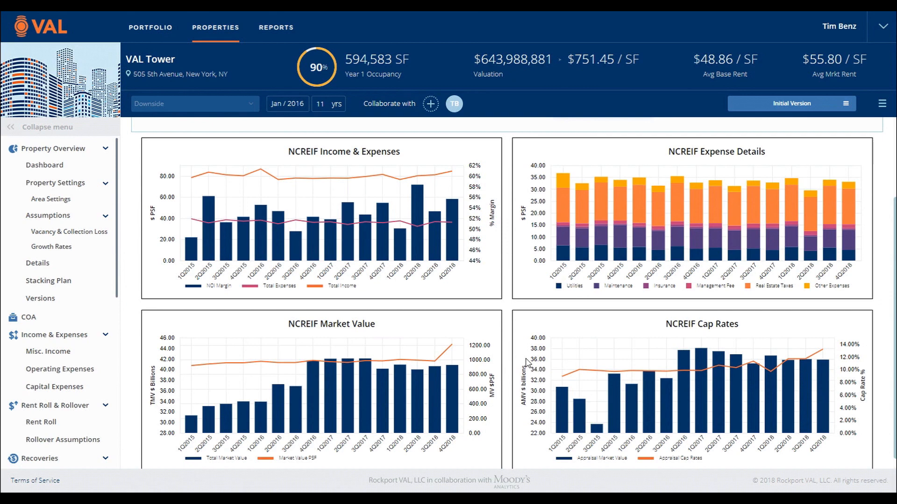
Step: Look through the property's available sections and open its Details page
click(60, 172)
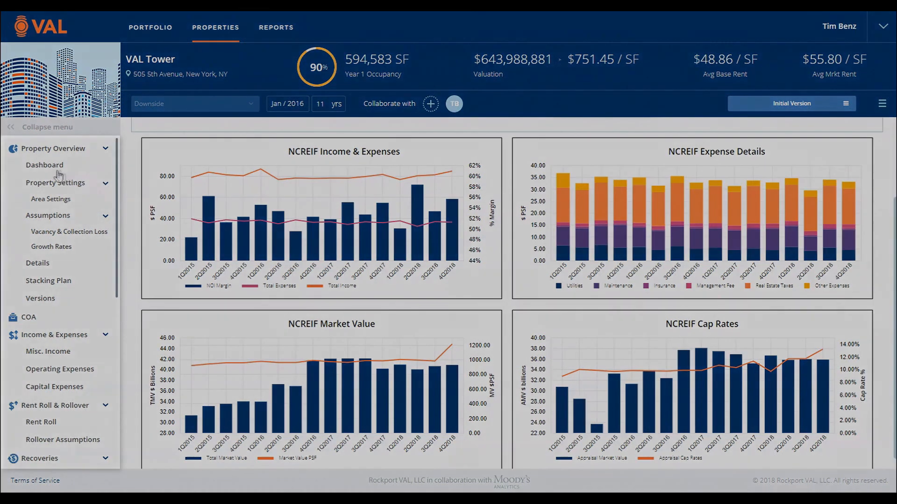
scroll(62, 211, down, 1)
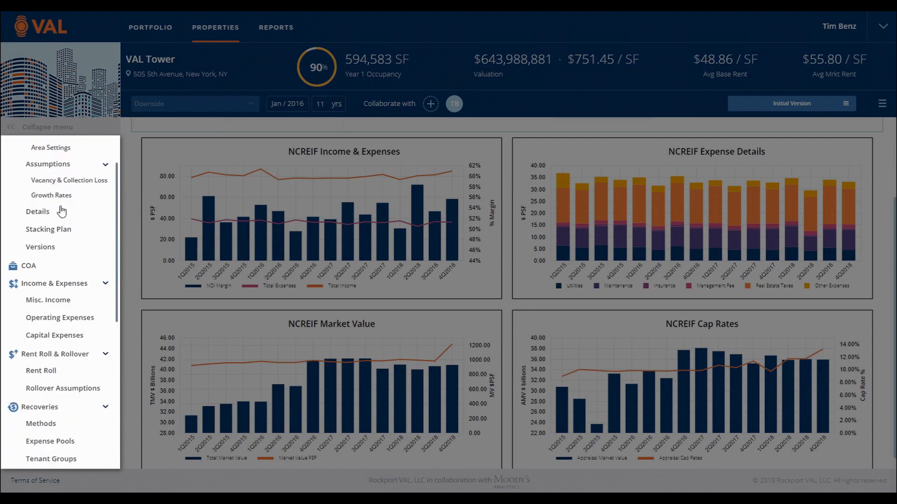
scroll(61, 212, down, 2)
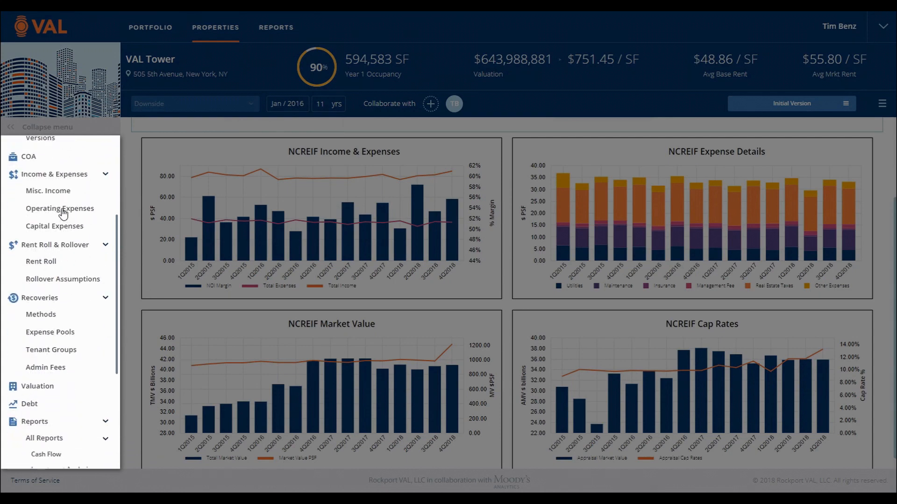
scroll(62, 211, down, 1)
scroll(62, 212, down, 1)
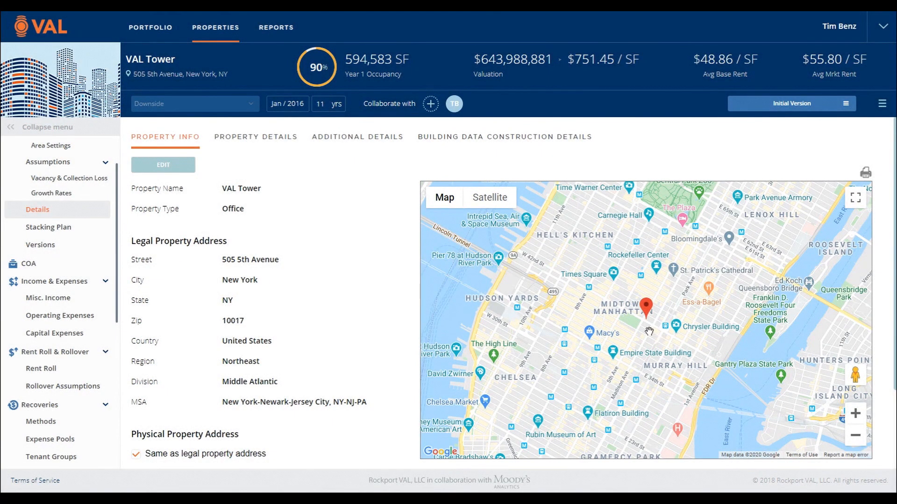
Step: Zoom the location map in on the property and view its surroundings in Street View
scroll(649, 331, up, 4)
scroll(647, 331, down, 2)
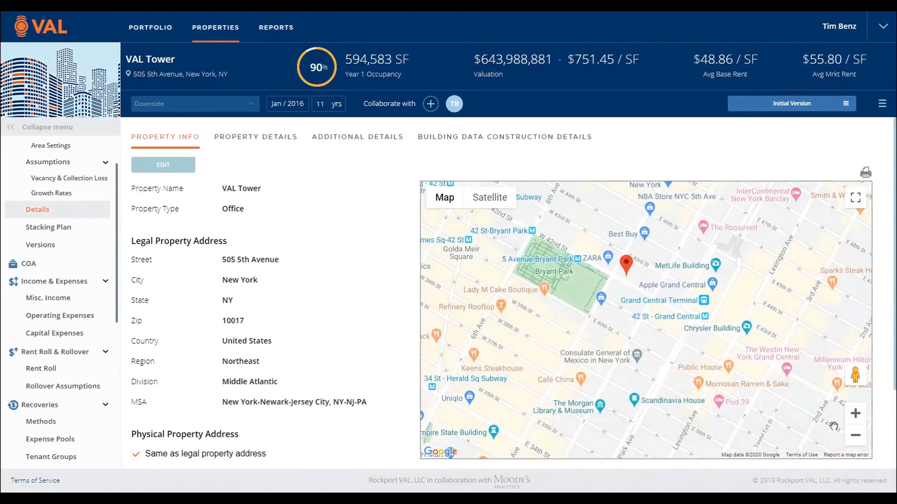
mouse_move(856, 374)
mouse_down()
mouse_move(725, 287)
mouse_move(621, 252)
mouse_move(614, 265)
mouse_up()
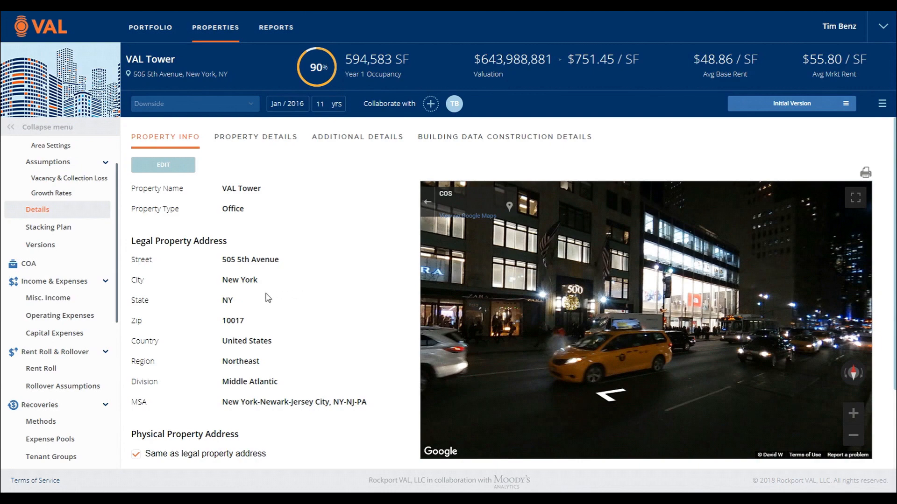
scroll(268, 298, down, 1)
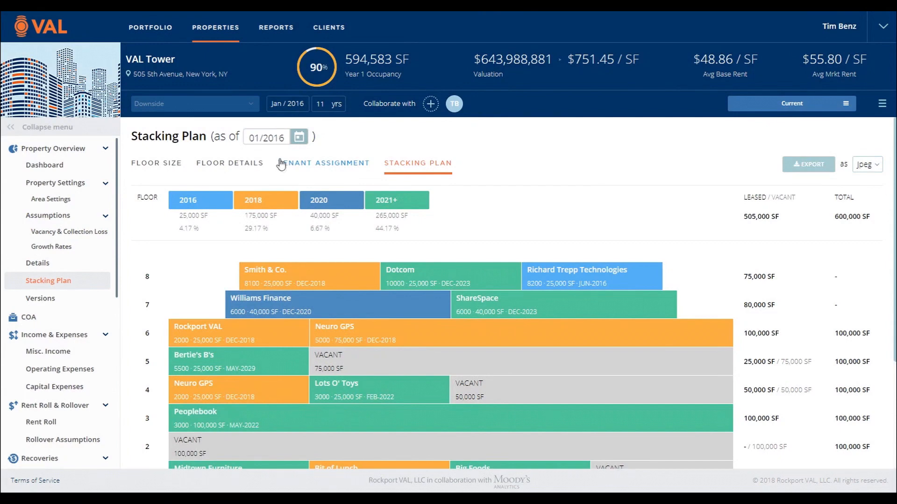
Step: Set the stacking plan's as-of date to 01/2022 and open its export format choices
drag(274, 141, 289, 140)
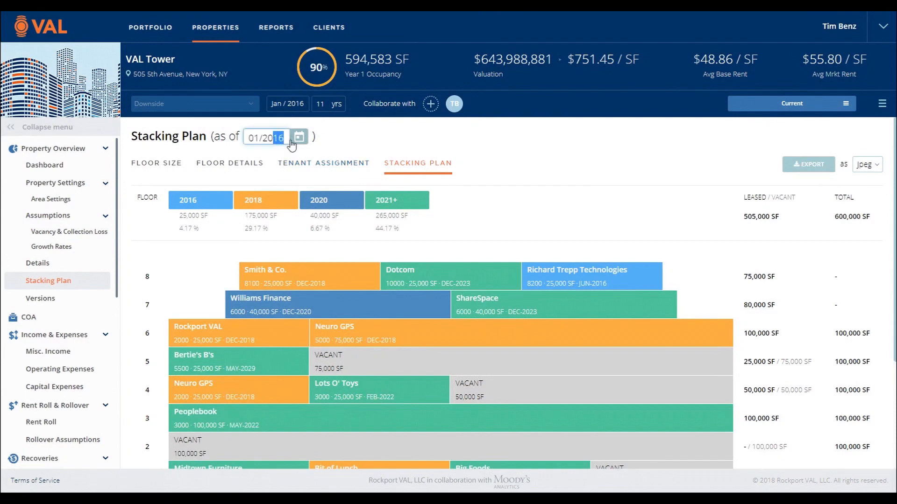
text(22)
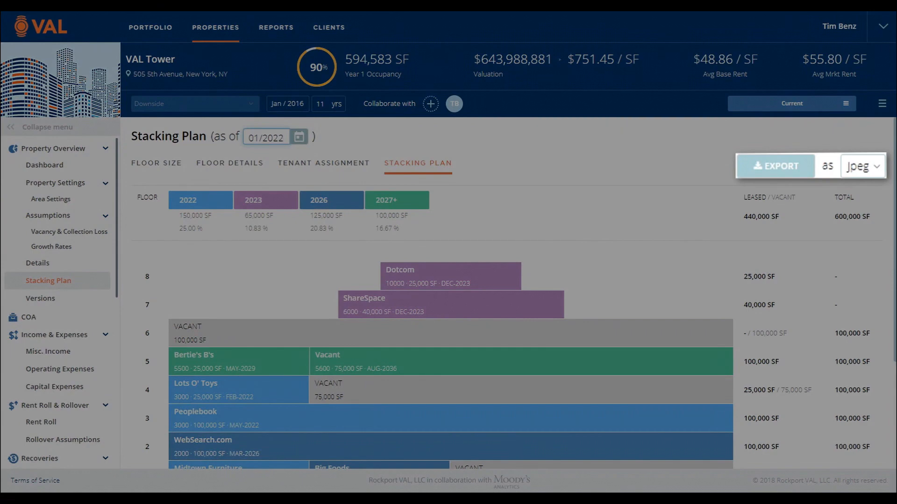
click(863, 168)
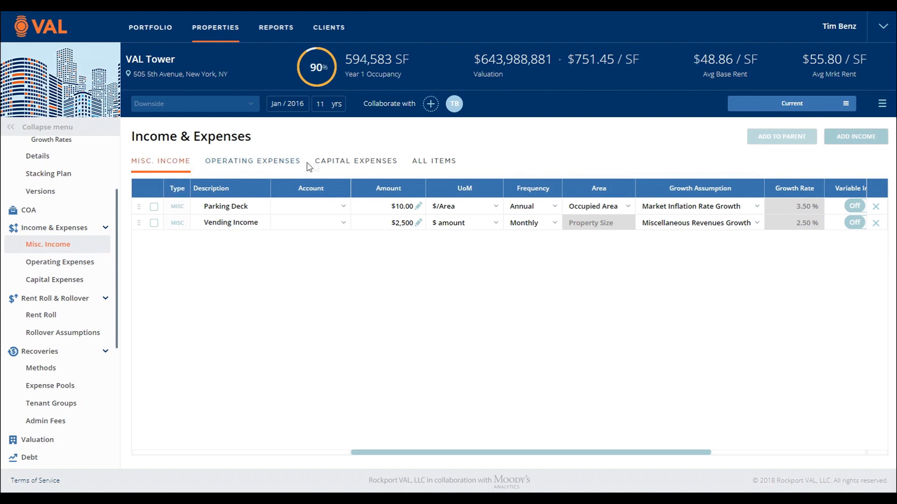
Step: Show all of VAL Tower's income and expense items in one list
click(434, 165)
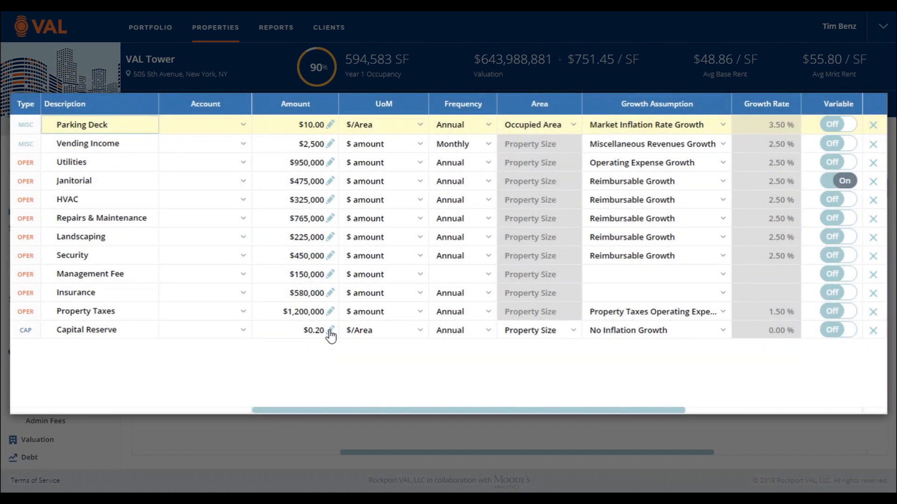
Step: Try to fill Capital Reserve's monthly amounts with 1,000 across and down, starting from January of YE dec-16
click(330, 331)
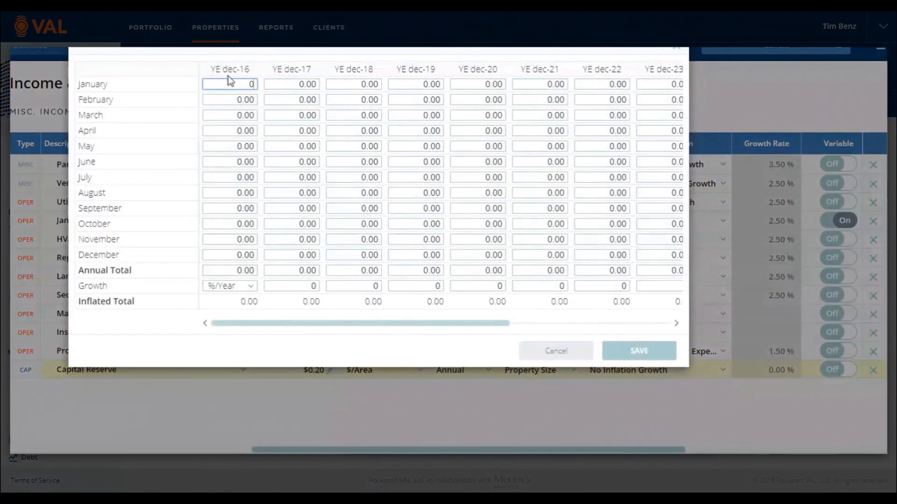
text(1000)
right_click(244, 86)
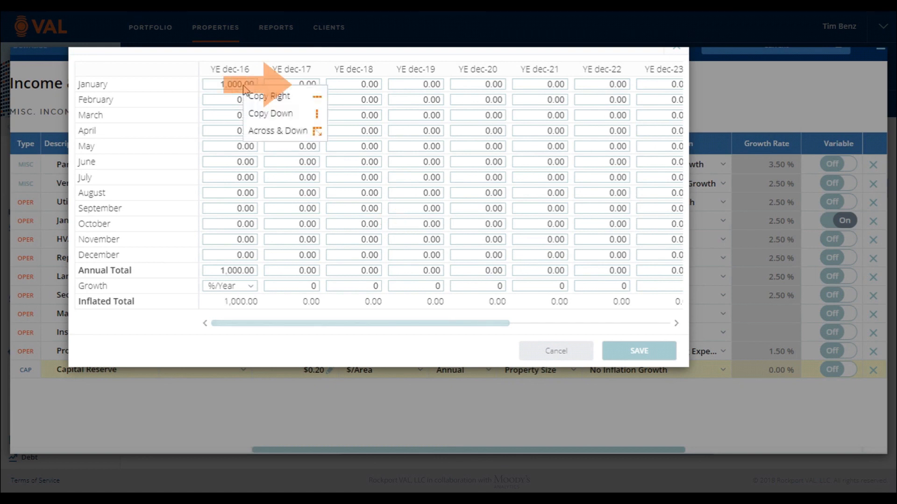
click(258, 131)
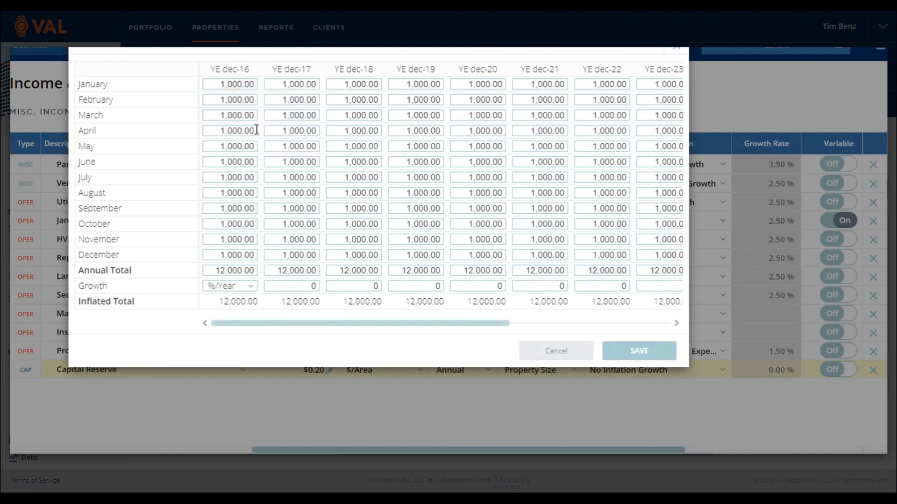
click(530, 353)
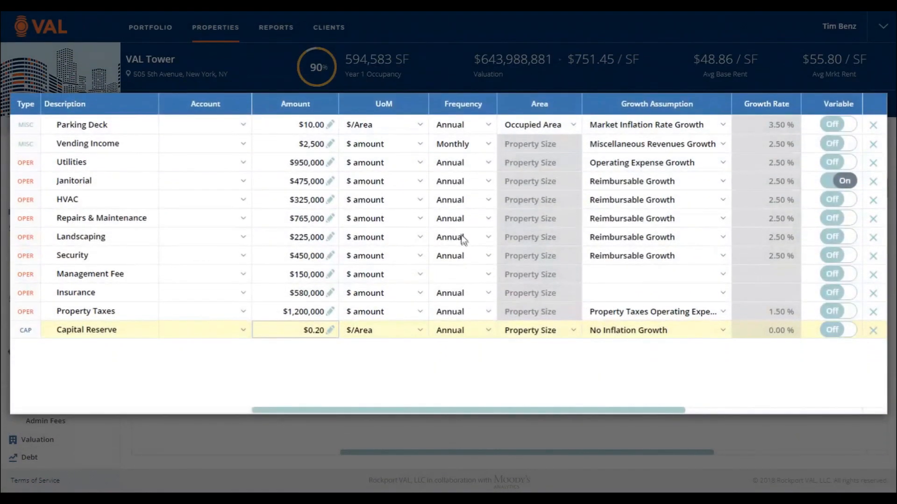
Step: Look through the Utilities item's unit, frequency and growth assumption choices and examine the rates behind Operating Expense Growth
click(418, 166)
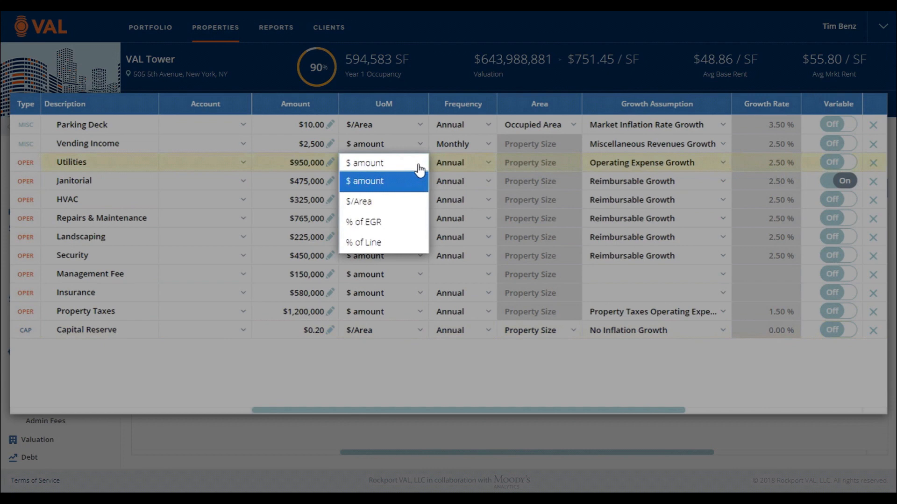
click(487, 164)
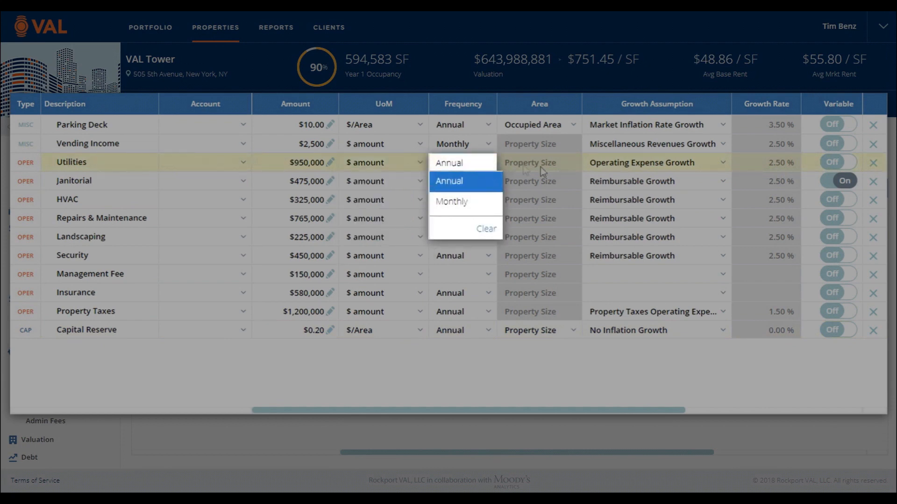
click(722, 167)
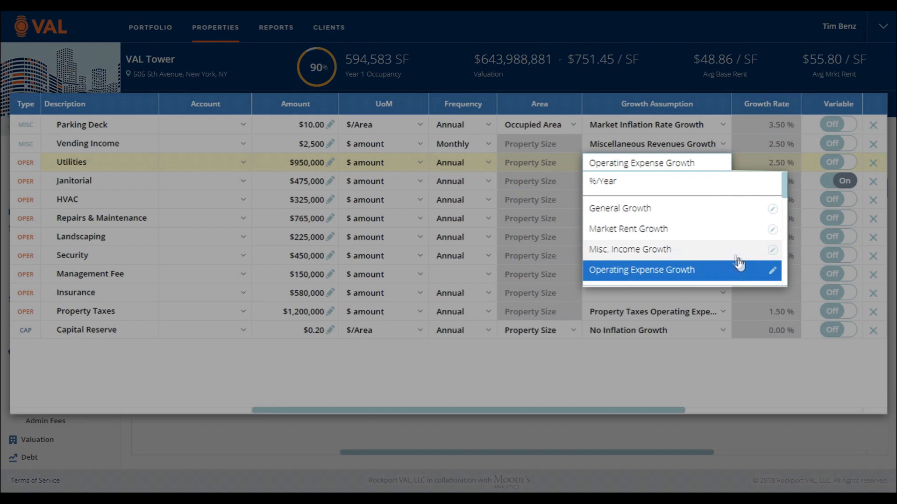
click(772, 272)
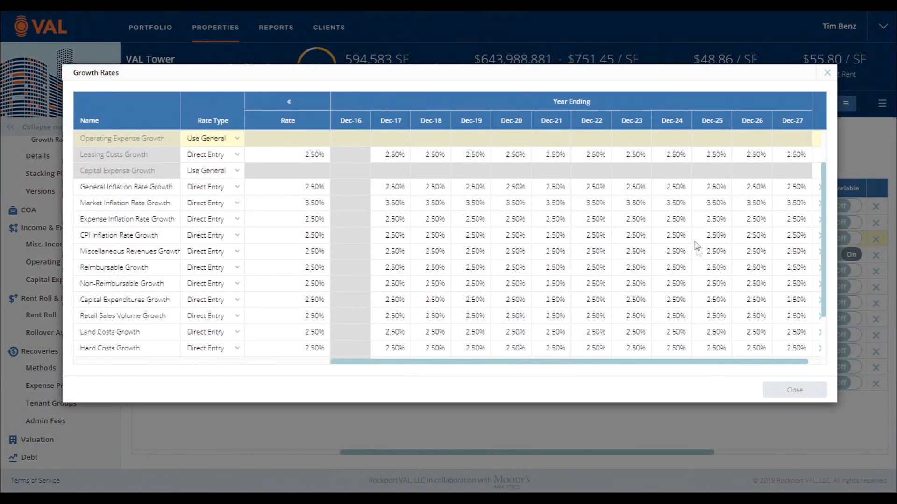
click(826, 74)
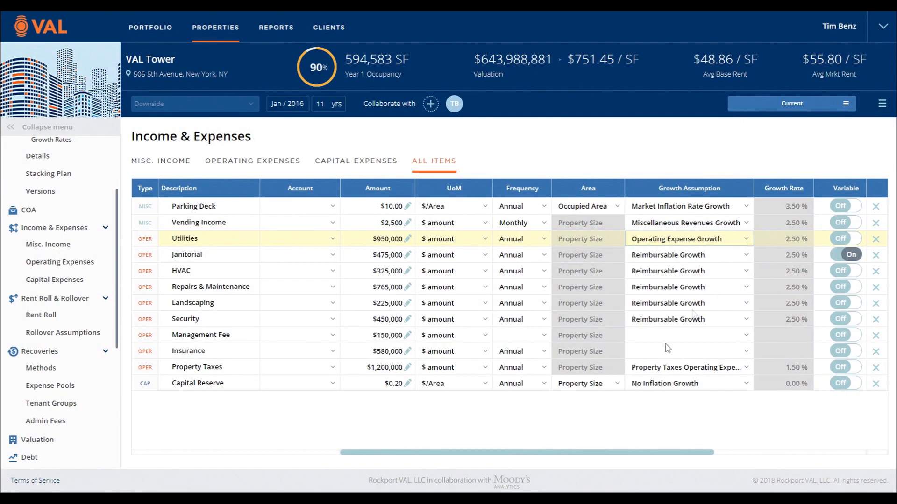
Step: Try switching the Janitorial expense's Variable setting off and back on
drag(649, 456, 817, 439)
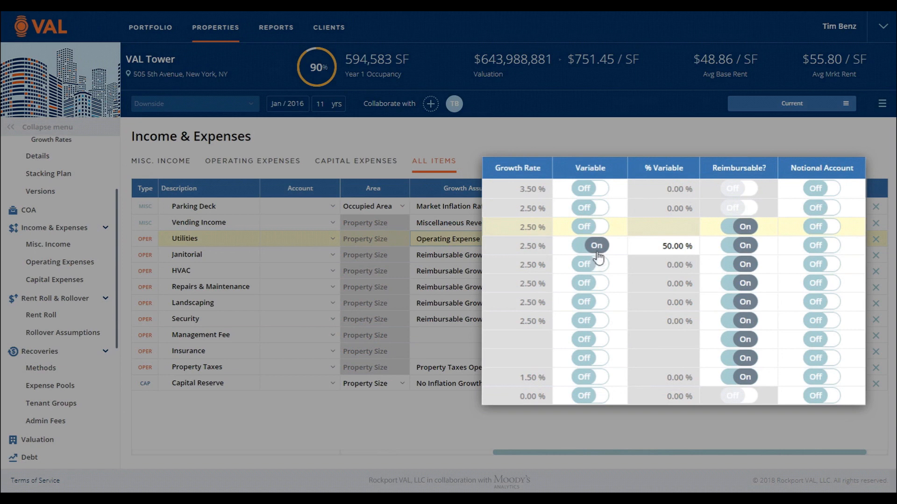
click(598, 253)
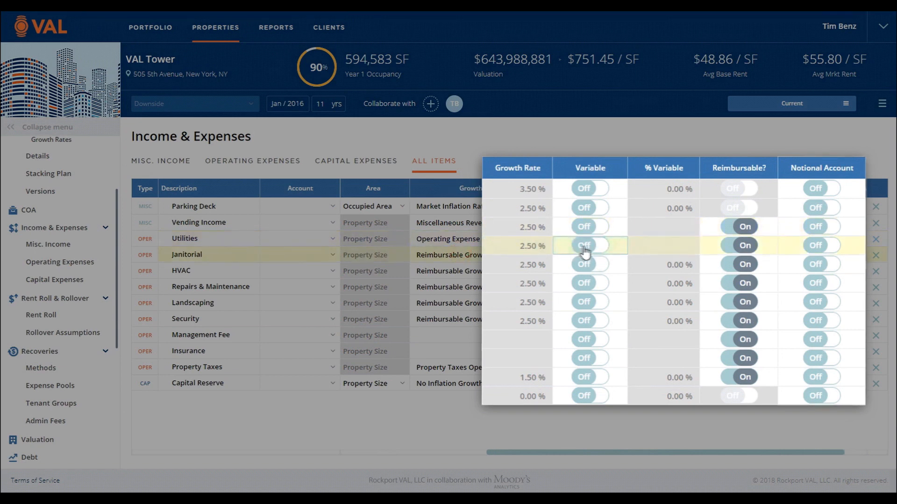
click(583, 253)
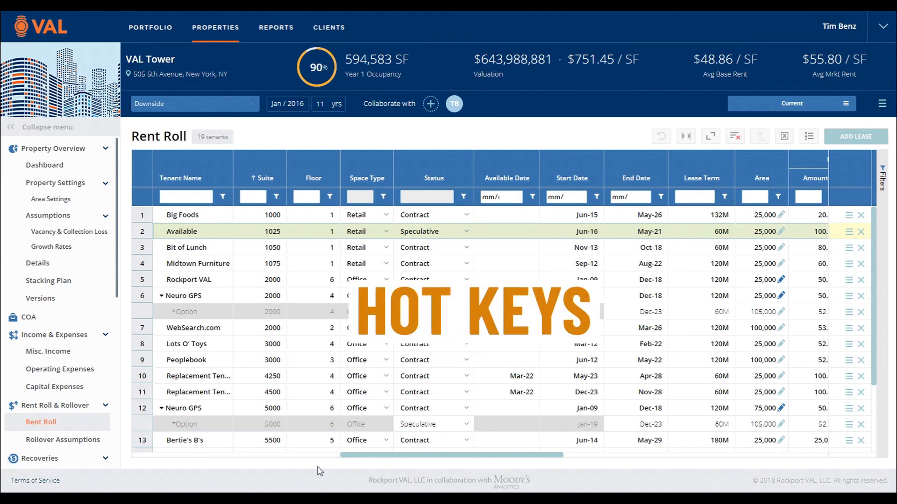
Step: View the keyboard shortcuts available for the Rent Roll
key(F1)
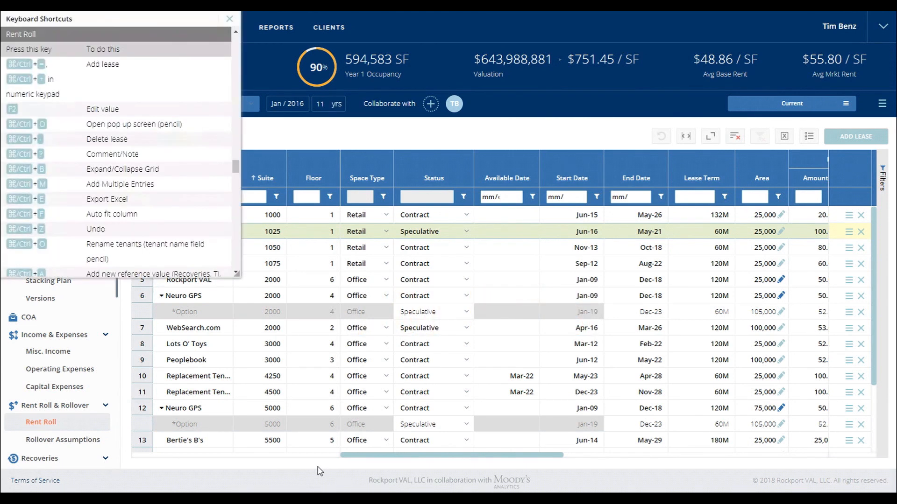
click(230, 19)
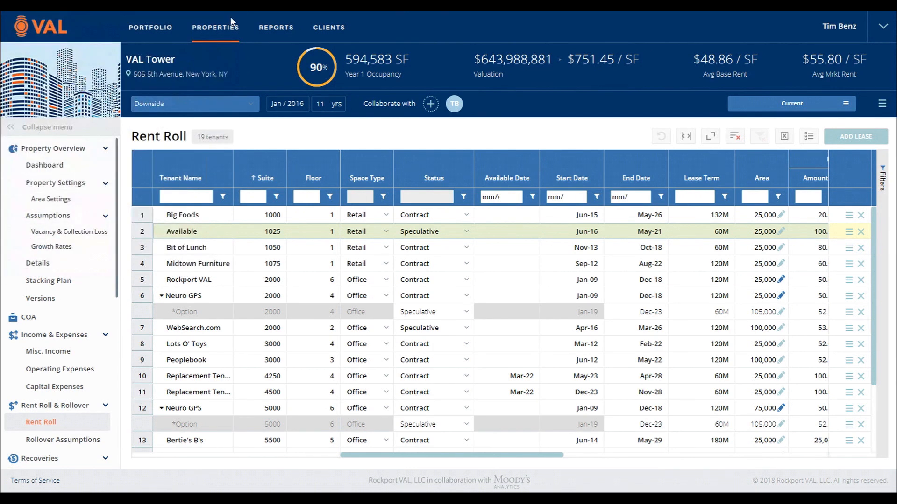
Step: Try adding a blank lease to the rent roll and undo it, and temporarily expand the grid to full screen
key(Insert)
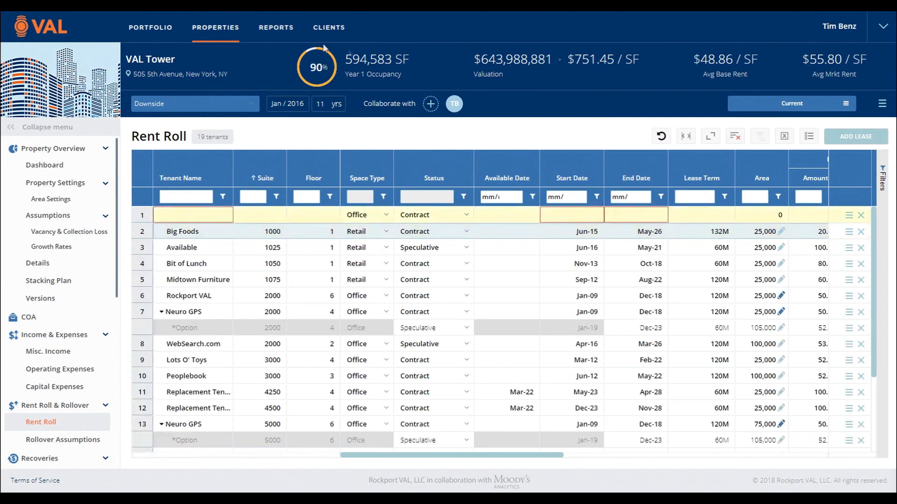
click(662, 136)
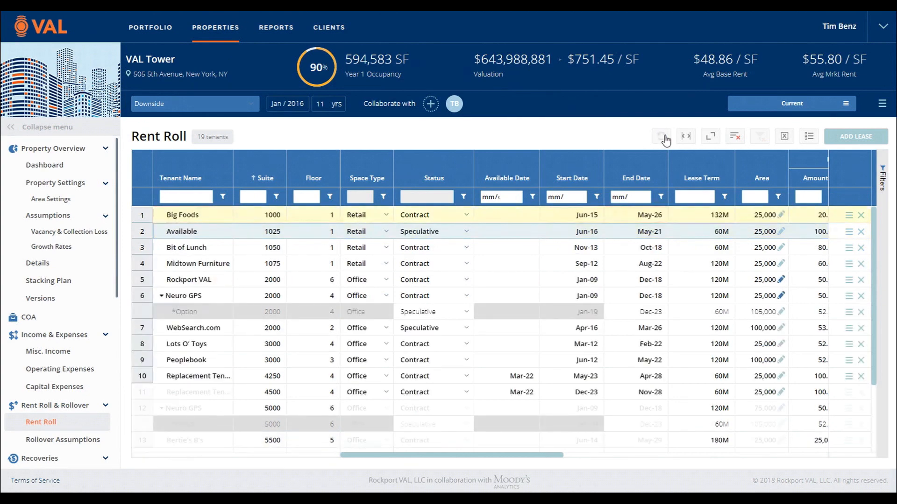
key(F11)
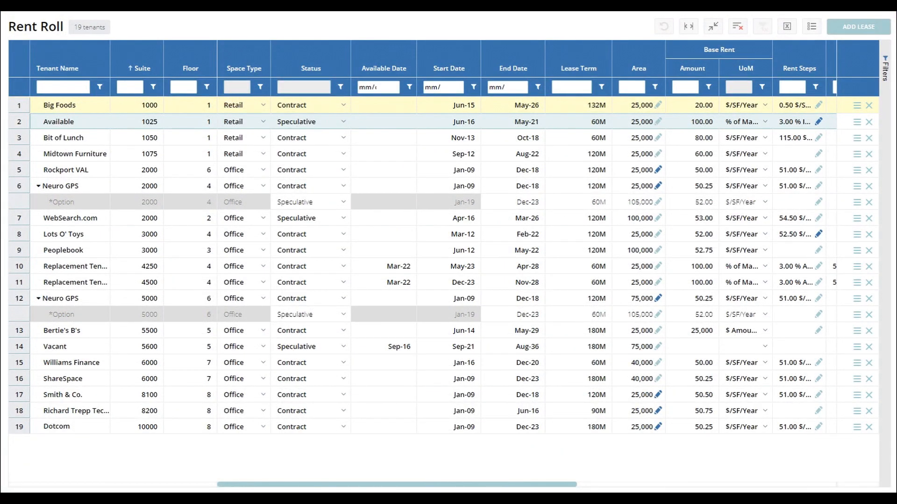
key(Escape)
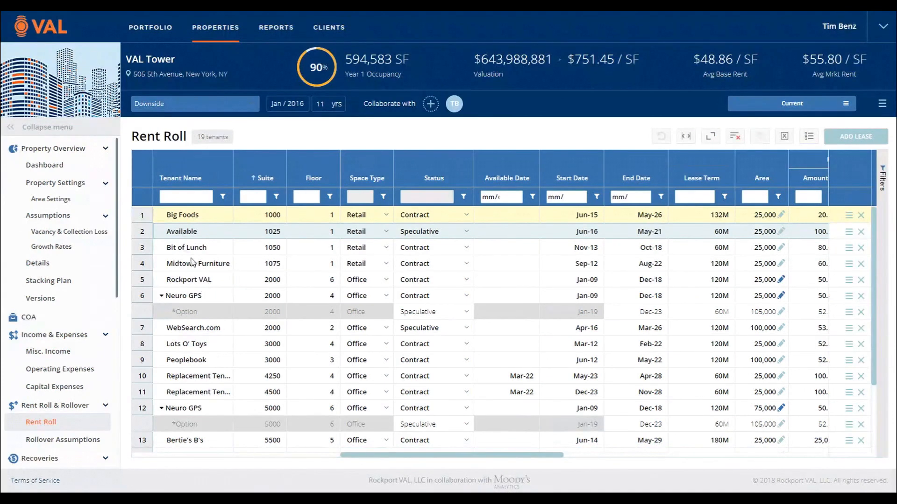
Step: Clone the Big Foods lease 2 times in the rent roll
right_click(190, 224)
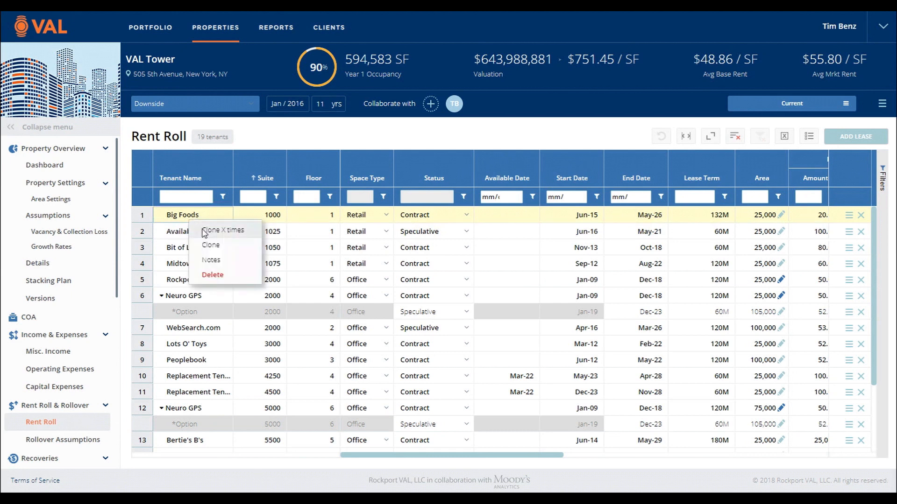
click(219, 231)
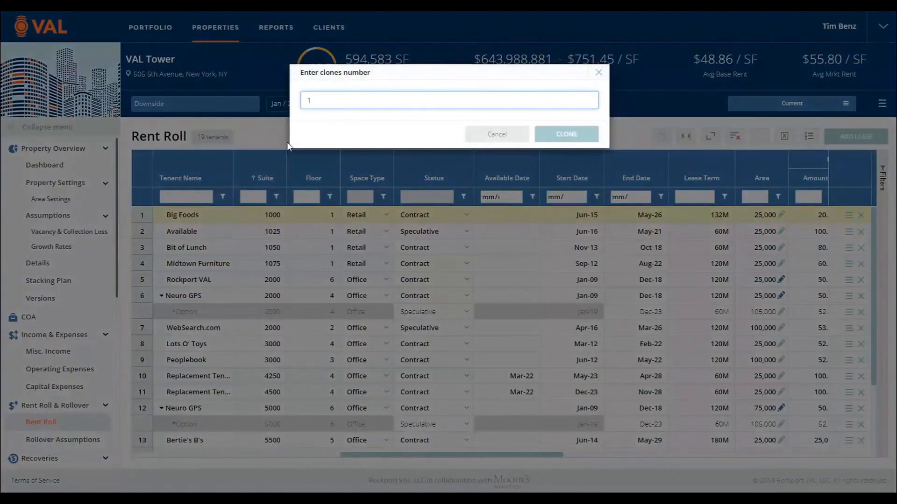
key(BackSpace)
text(2)
click(566, 135)
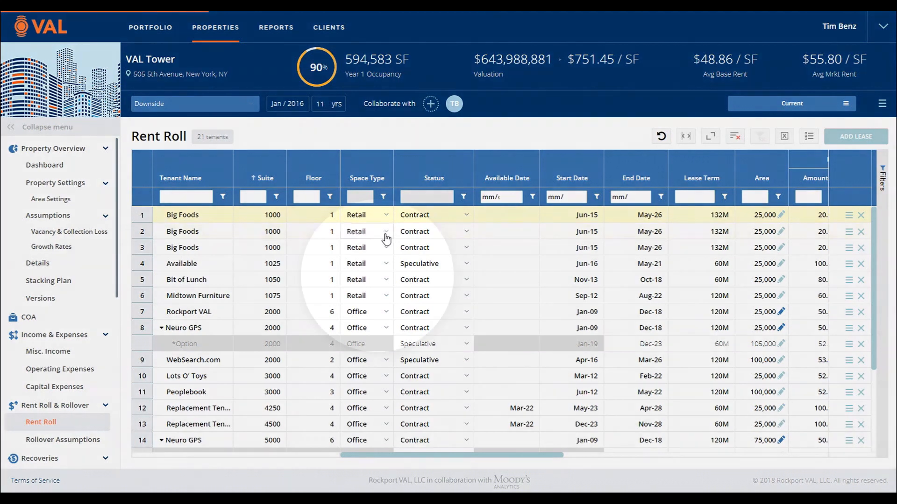
Step: Look at the Space Type and Start Date entry options for the Big Foods lease in row 2
click(385, 236)
click(386, 237)
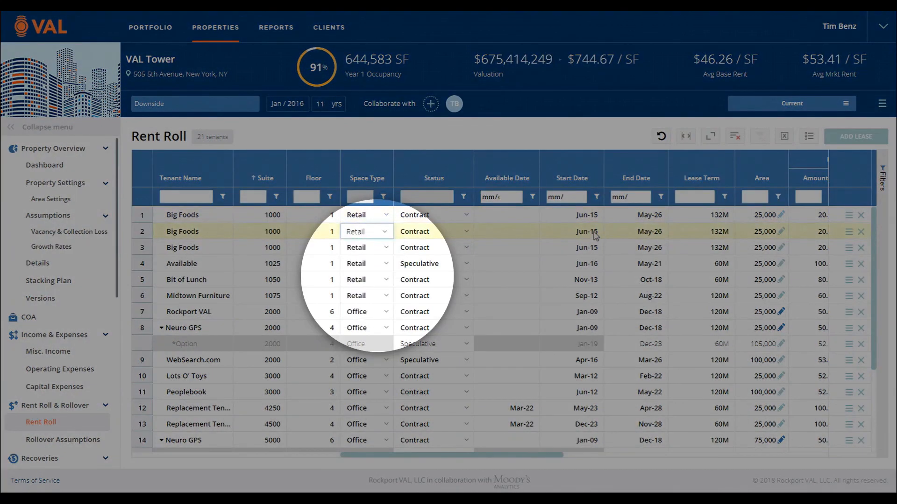
click(589, 232)
click(593, 232)
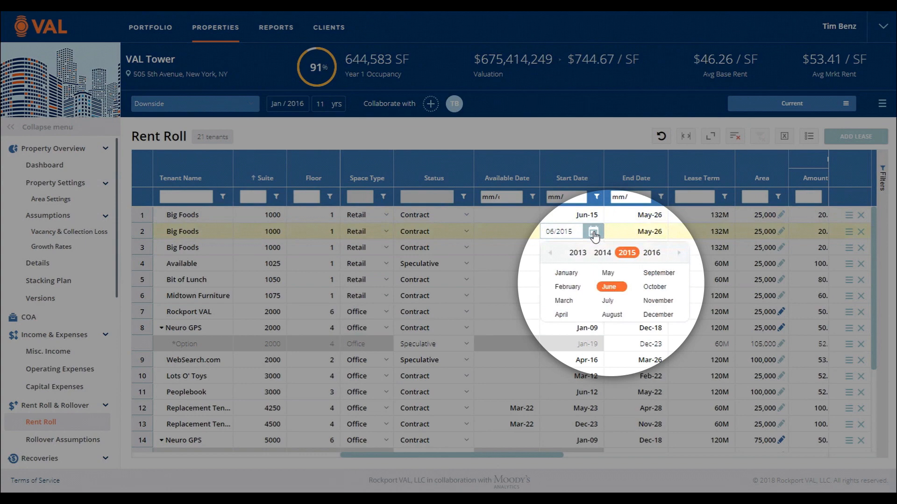
click(594, 238)
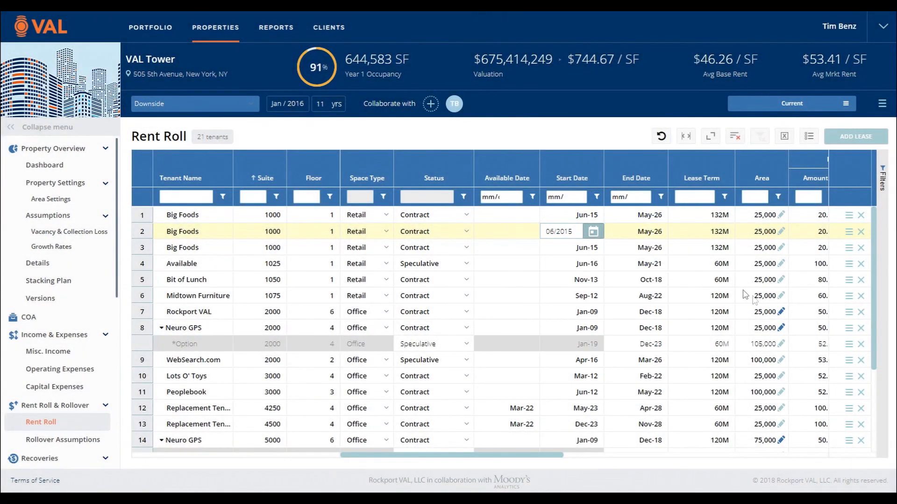
Step: Examine the detailed area schedule of the Rockport VAL lease
click(781, 312)
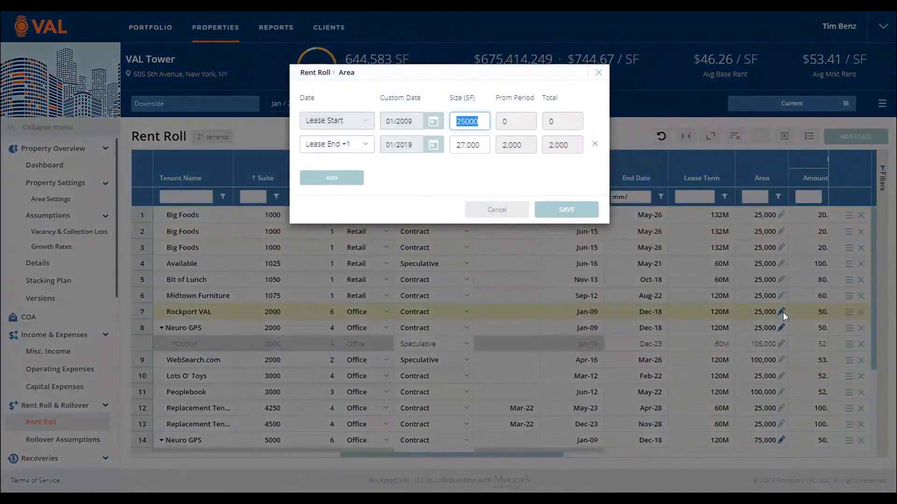
click(523, 218)
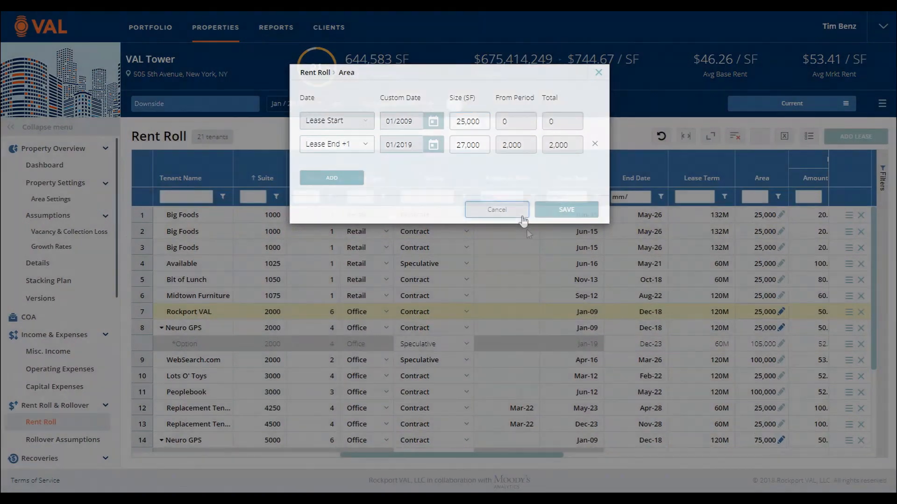
Step: Look through the recovery methods available for the first Big Foods lease and view the form for a new one
drag(534, 460, 808, 456)
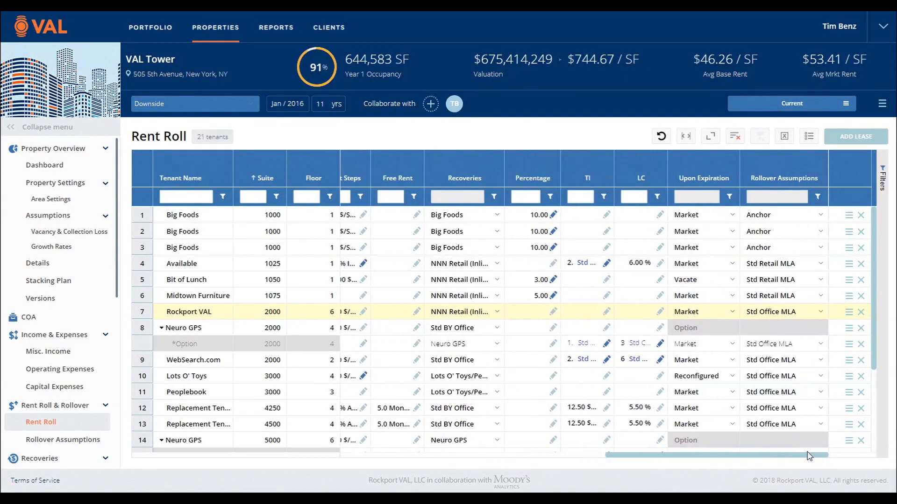
click(496, 216)
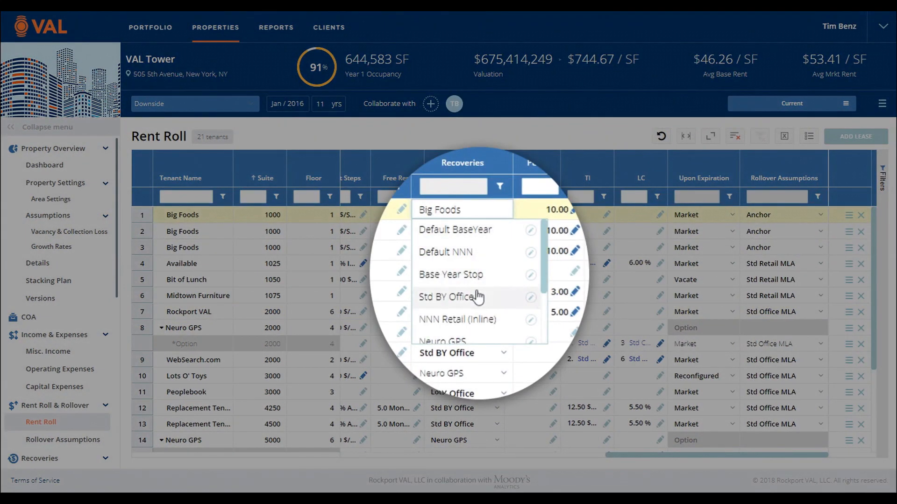
scroll(477, 292, down, 2)
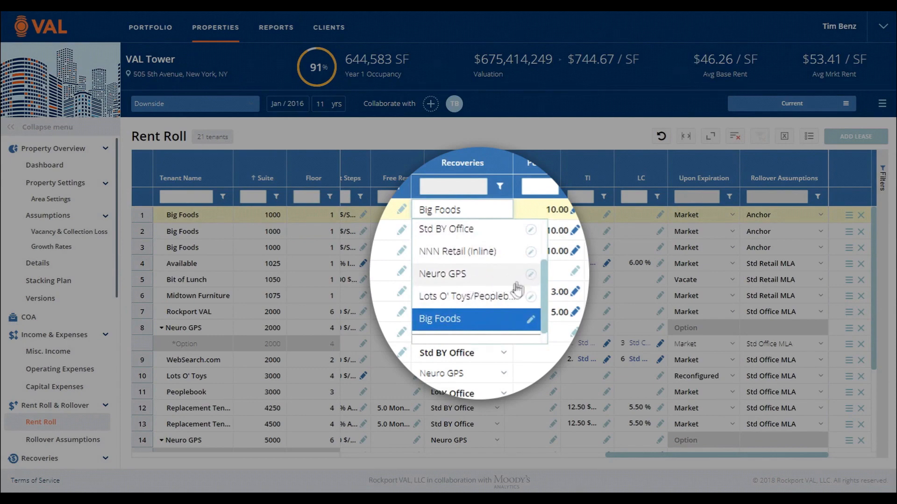
scroll(517, 290, down, 1)
click(442, 332)
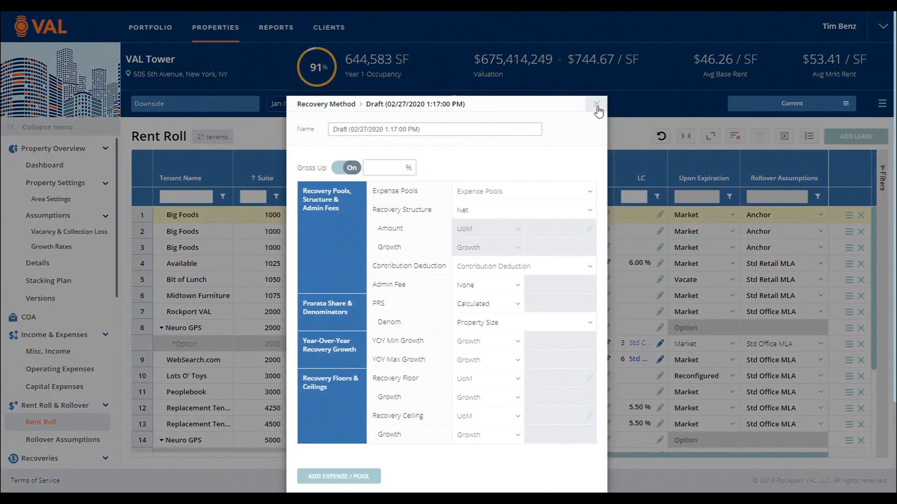
click(597, 105)
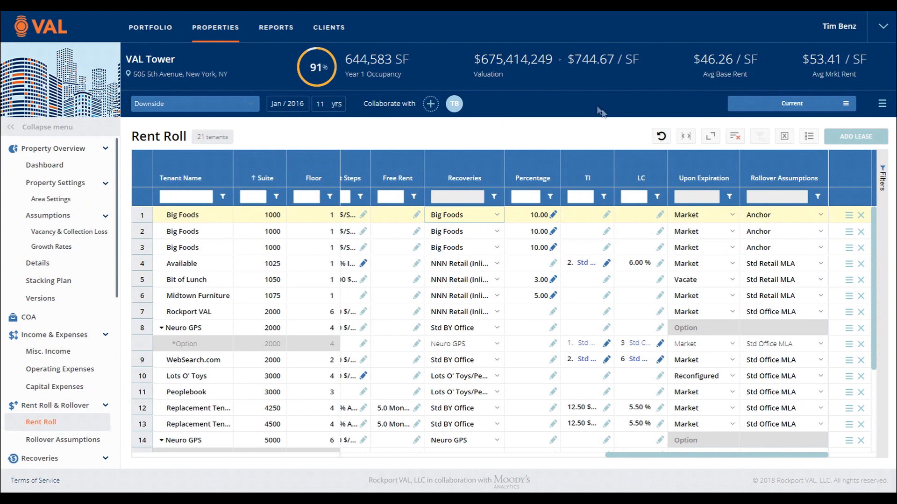
Step: Examine the Anchor rollover assumptions of the first Big Foods lease, including its Upon Expiration options, and return to the rent roll
click(820, 215)
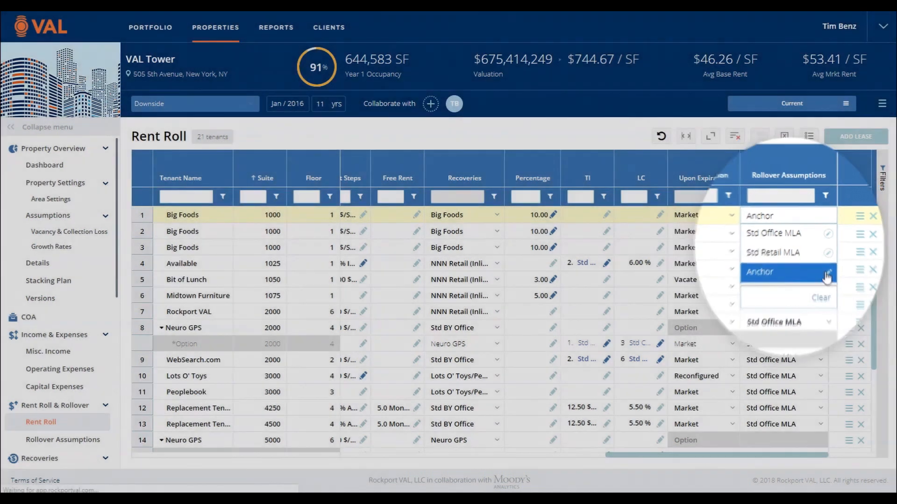
click(828, 284)
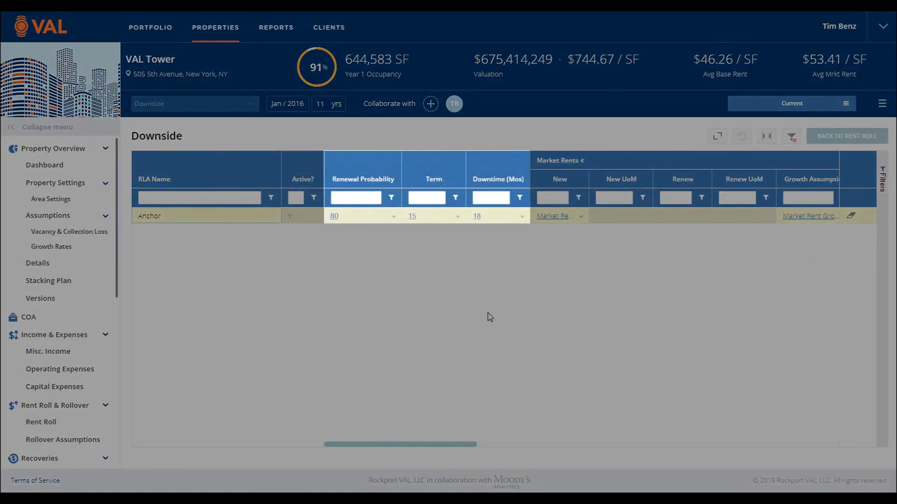
drag(432, 445, 817, 433)
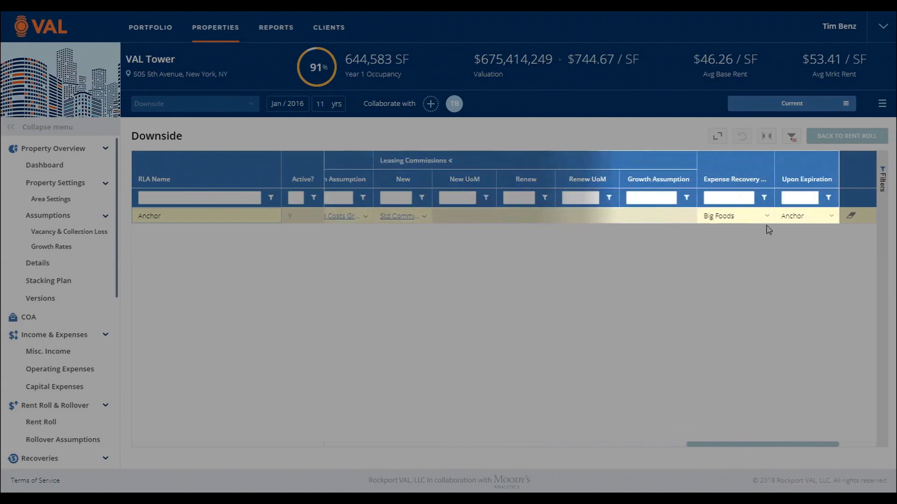
click(833, 223)
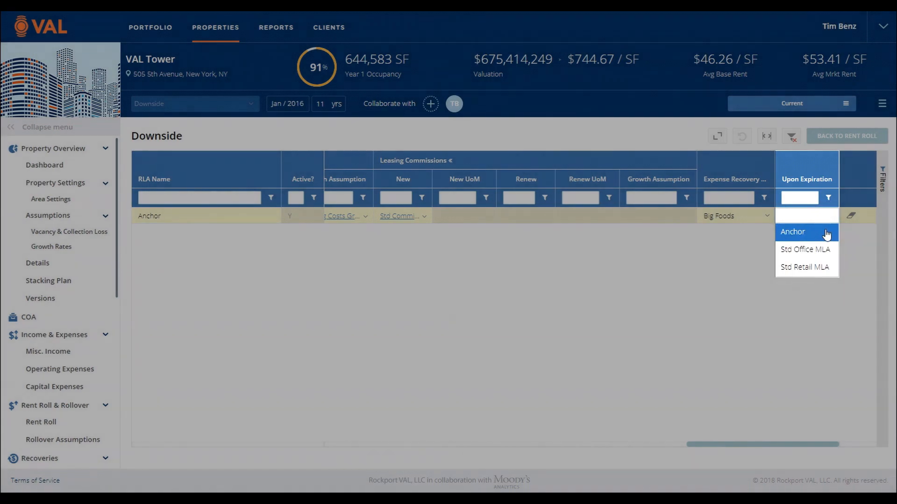
click(827, 234)
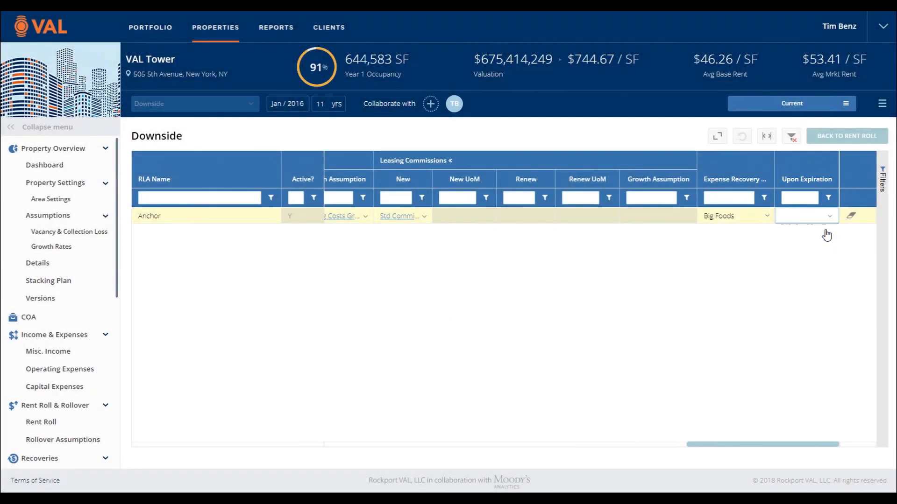
click(846, 139)
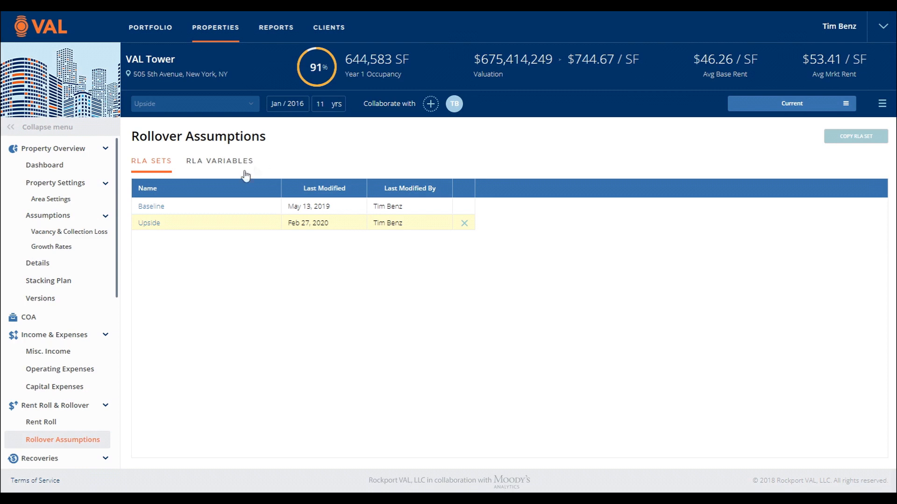
Step: Look into the Baseline RLA set and copy an RLA set under the name Downside
click(149, 208)
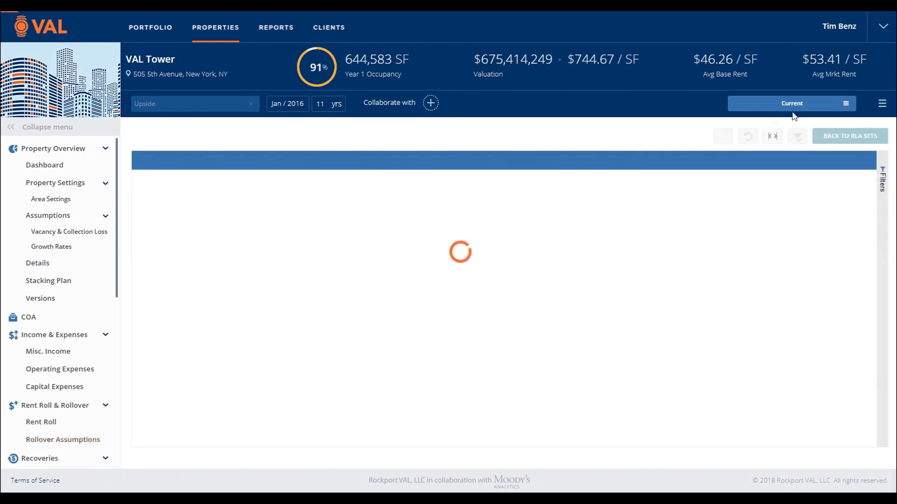
click(845, 142)
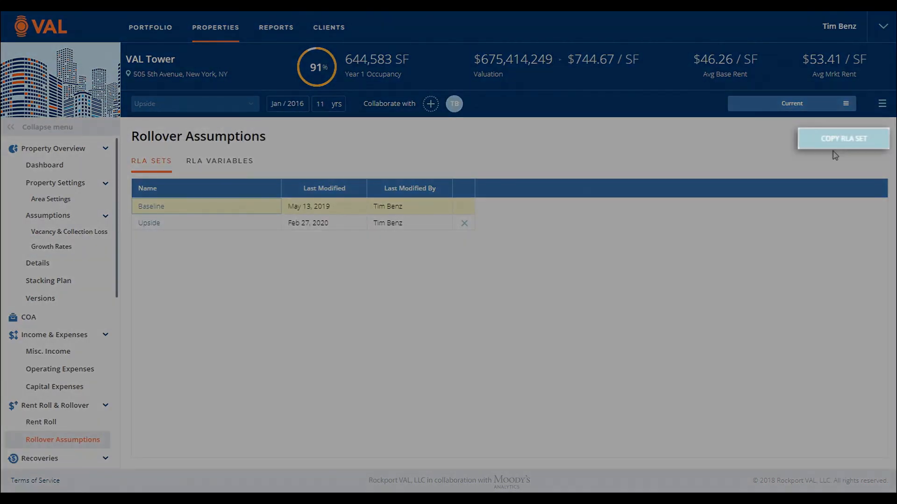
click(836, 140)
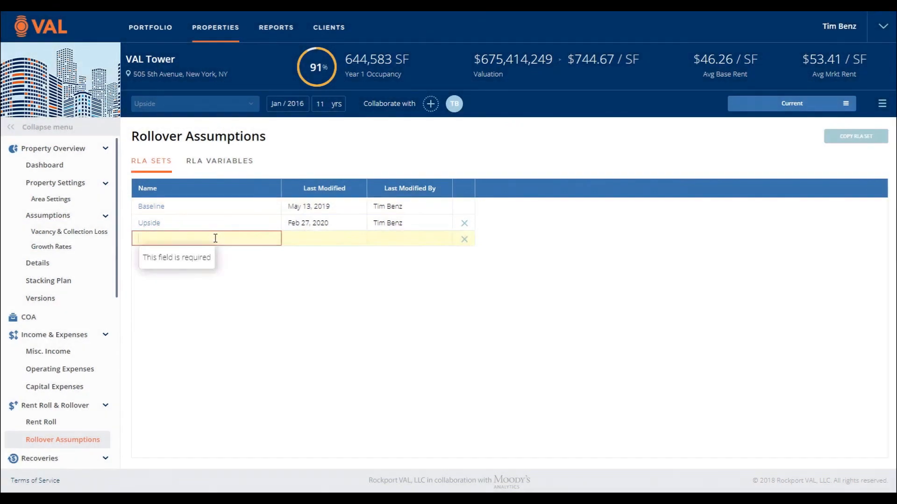
click(216, 238)
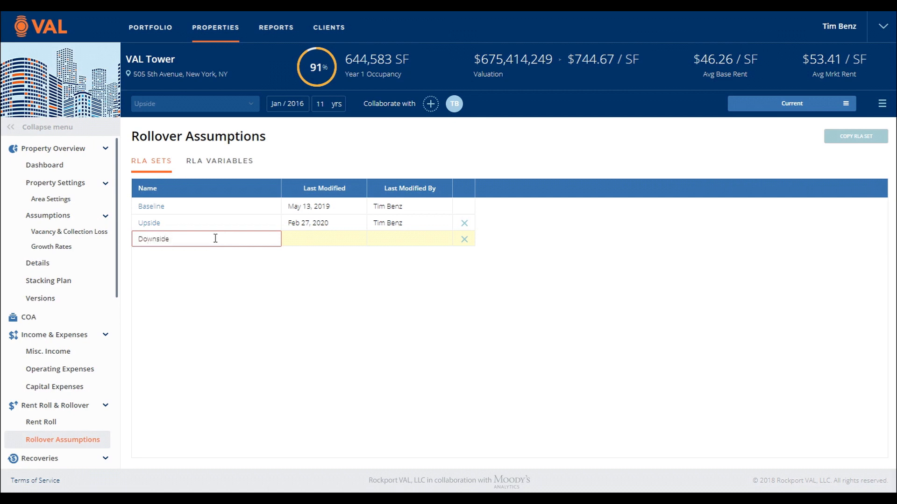
key(Return)
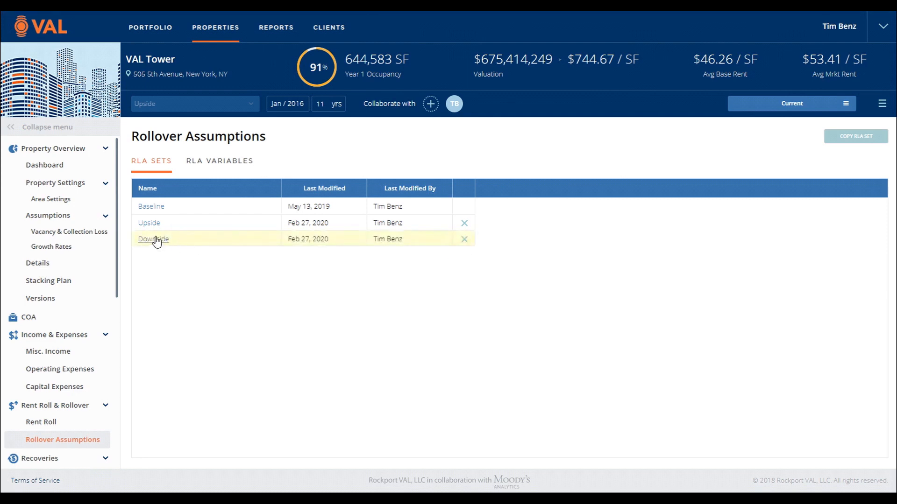
Step: In the Downside RLA set, assign a $53.5 Std Office MLA Market Rent to Std Office MLA and open the new-rent options for Std Retail MLA
click(154, 239)
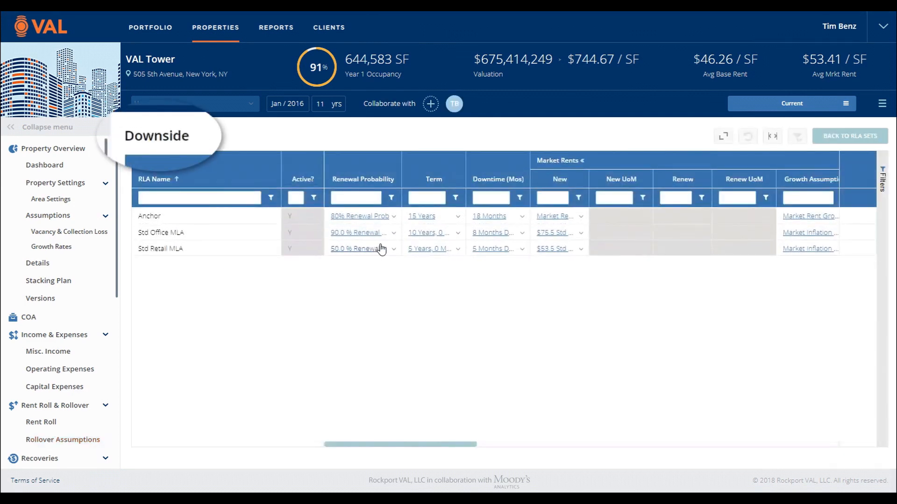
click(578, 235)
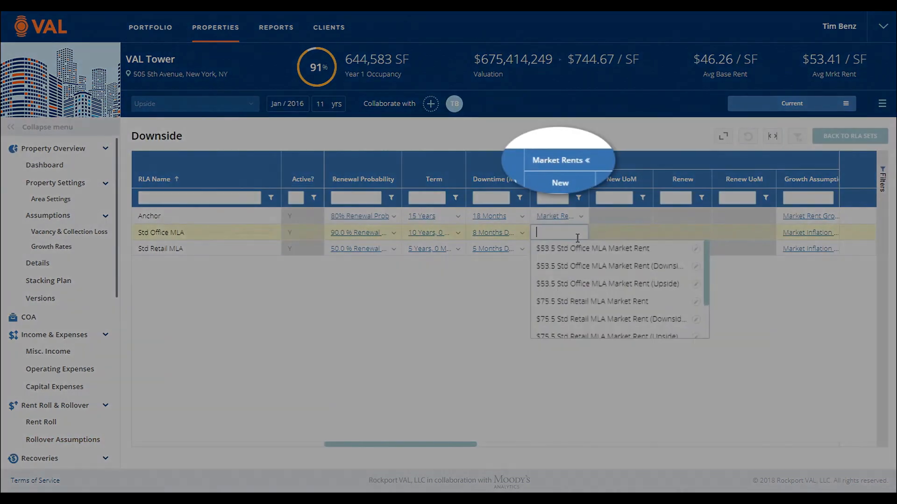
click(579, 284)
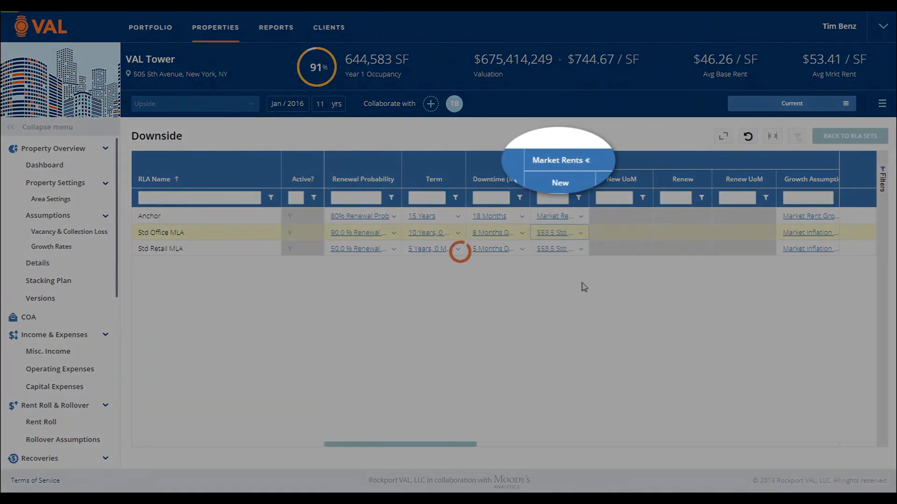
click(582, 251)
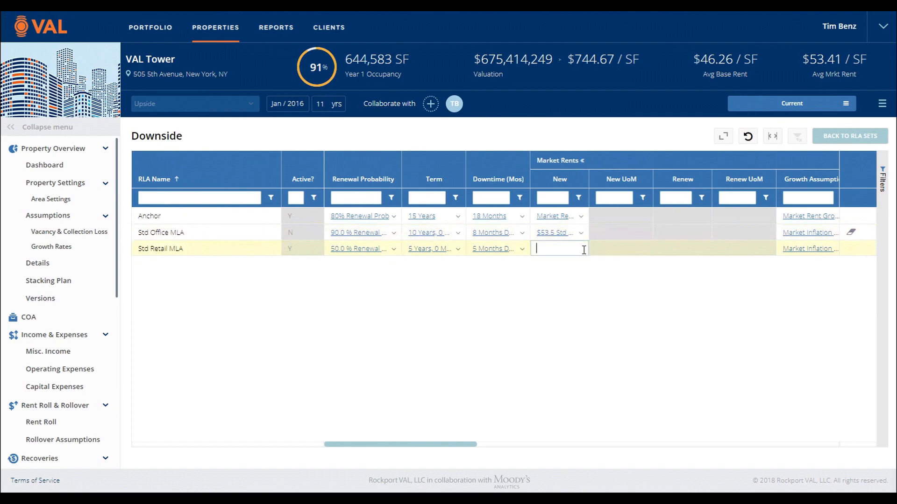
click(577, 282)
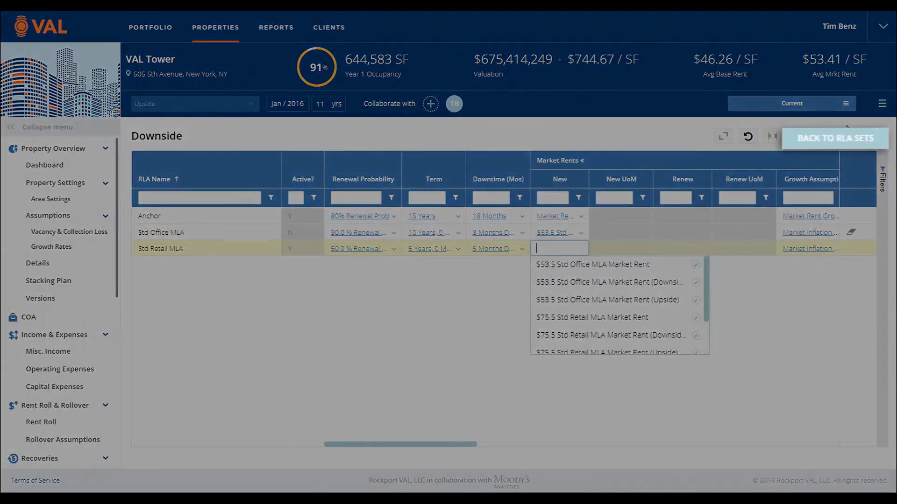
click(836, 138)
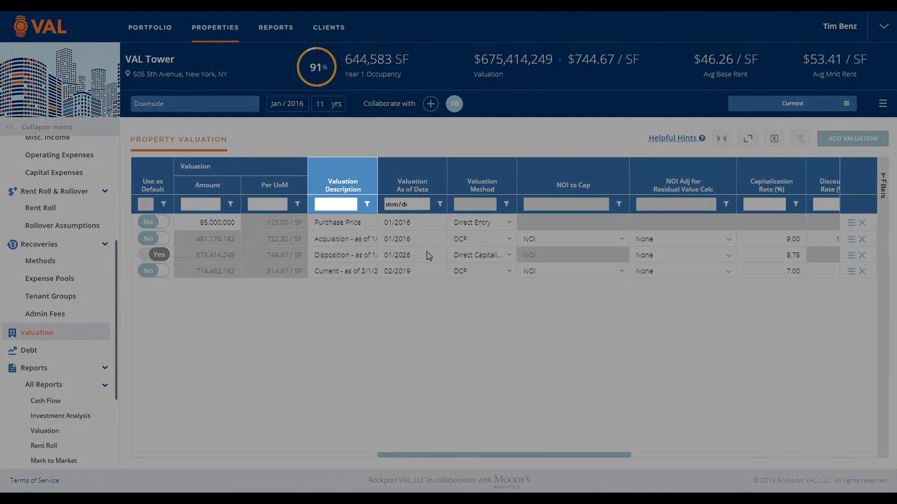
Step: Review the valuation method options for the Disposition valuation and the capitalization, discount, hold period and cost of sales columns
click(509, 255)
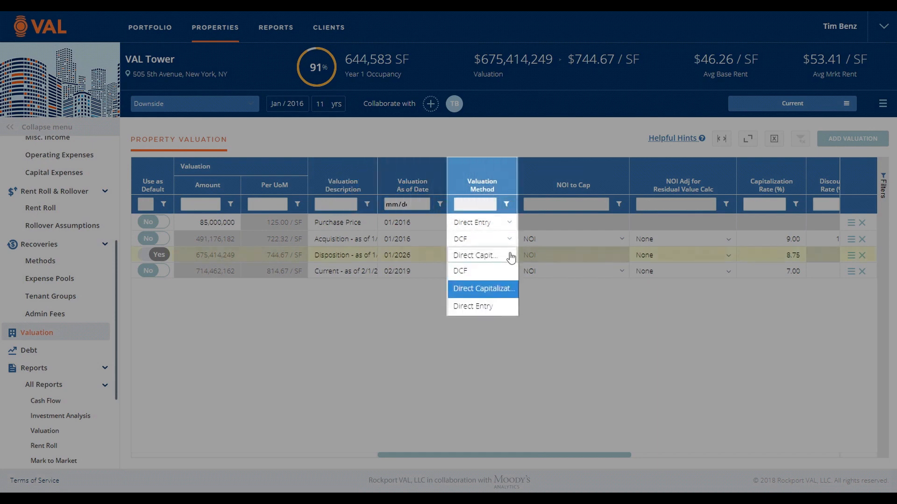
click(511, 258)
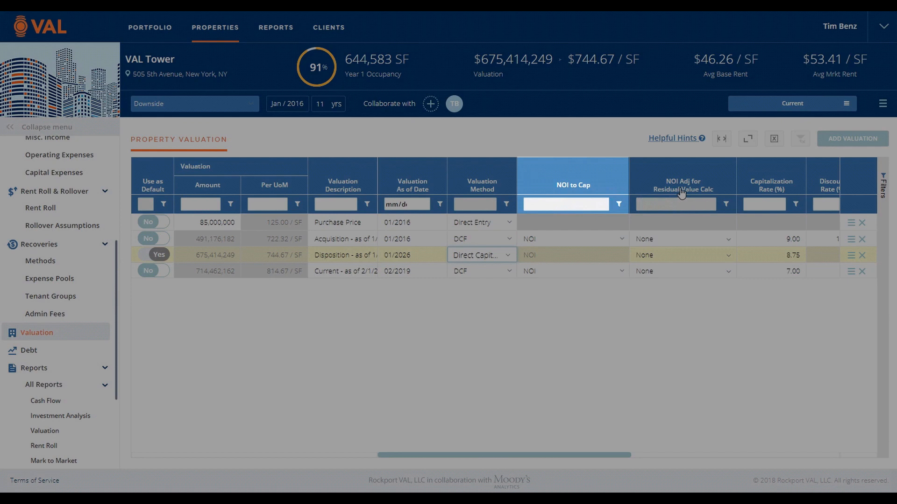
drag(567, 453, 772, 411)
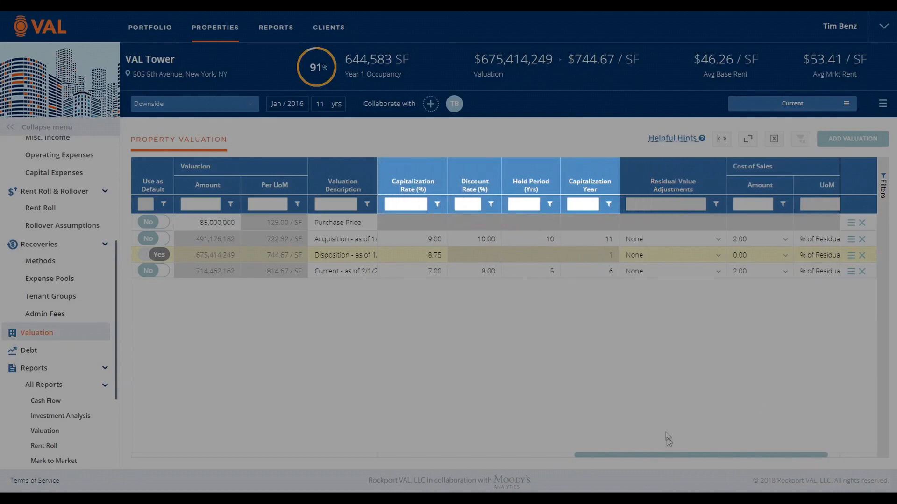
drag(679, 458, 721, 455)
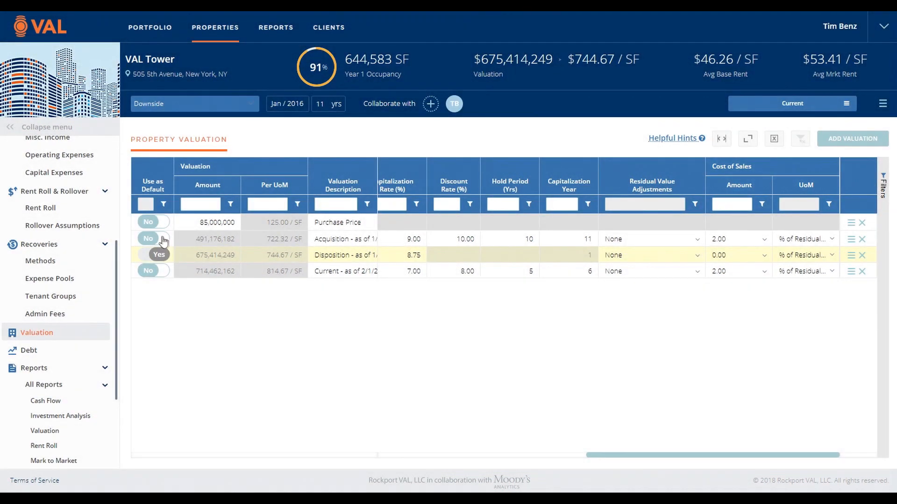
click(157, 239)
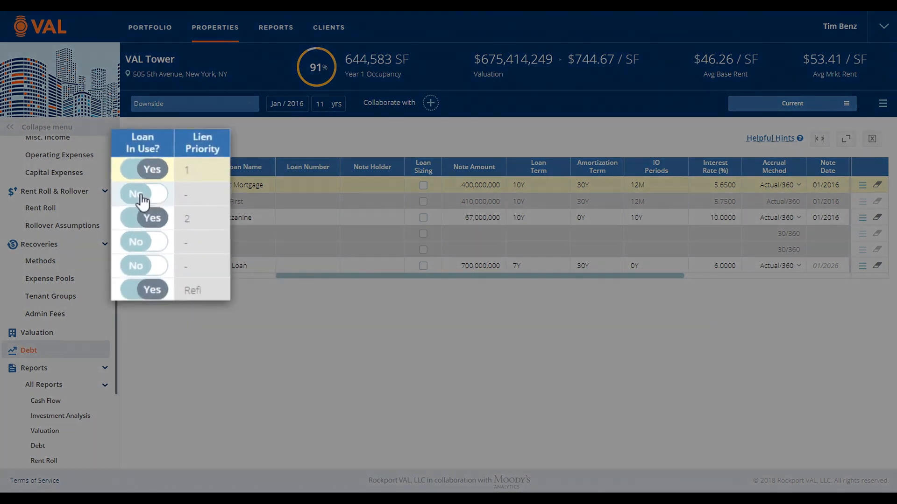
Step: Try taking the Mezzanine loan out of use in the debt table and put it back in use
click(148, 220)
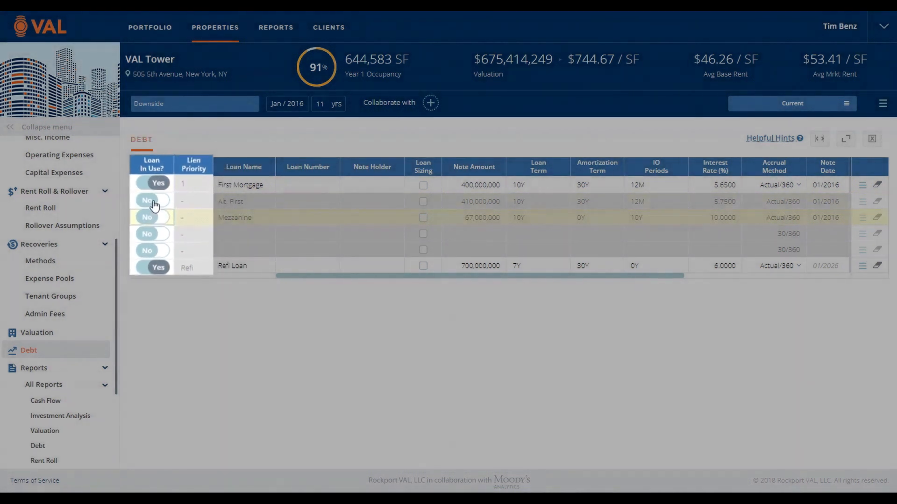
click(156, 205)
click(155, 204)
click(155, 217)
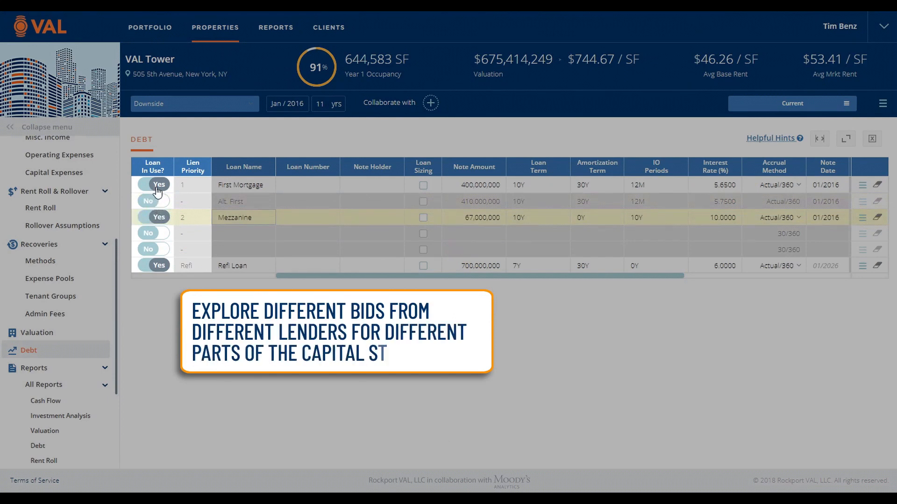
Step: Take the First Mortgage out of use, put the Alt. First loan in use and select loan sizing for Alt. First
click(158, 186)
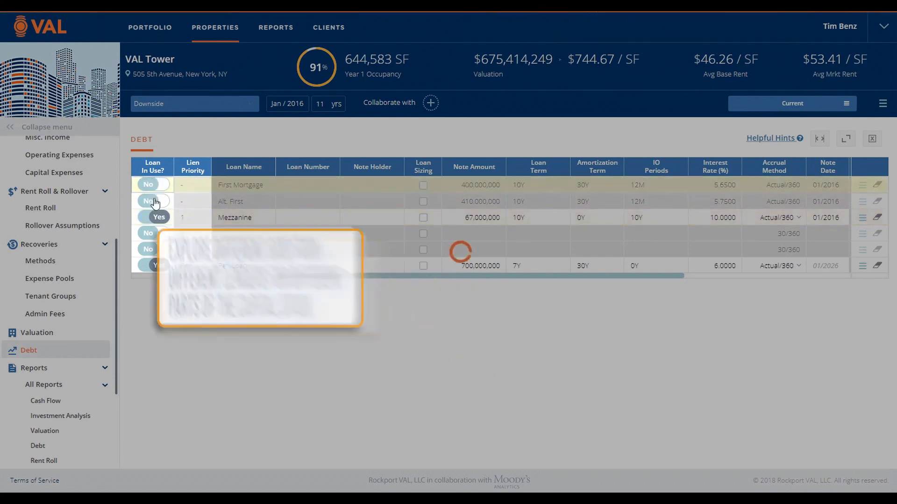
click(156, 201)
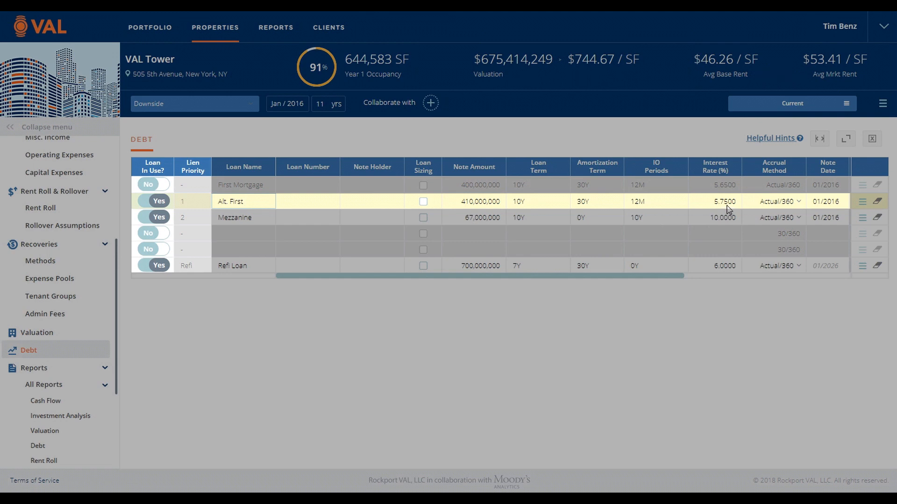
click(422, 201)
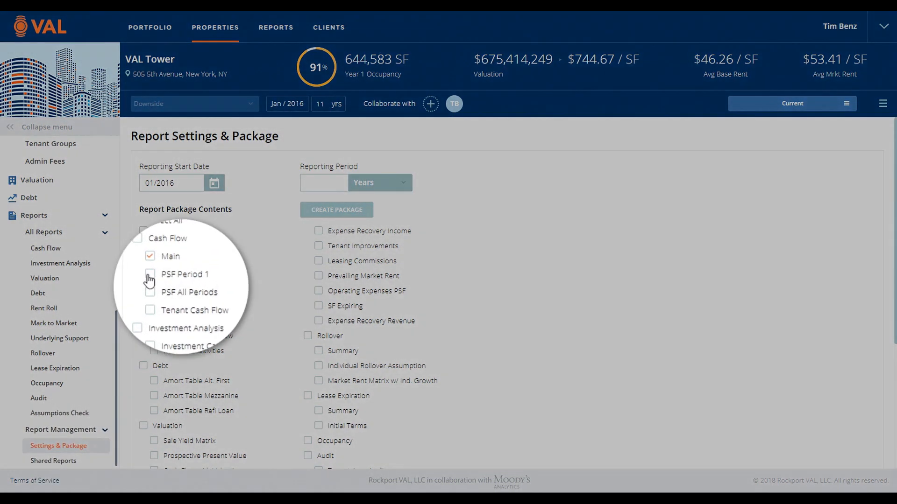
Step: Include the PSF Period 1 and PSF All Periods cash flow reports in the report package
click(154, 276)
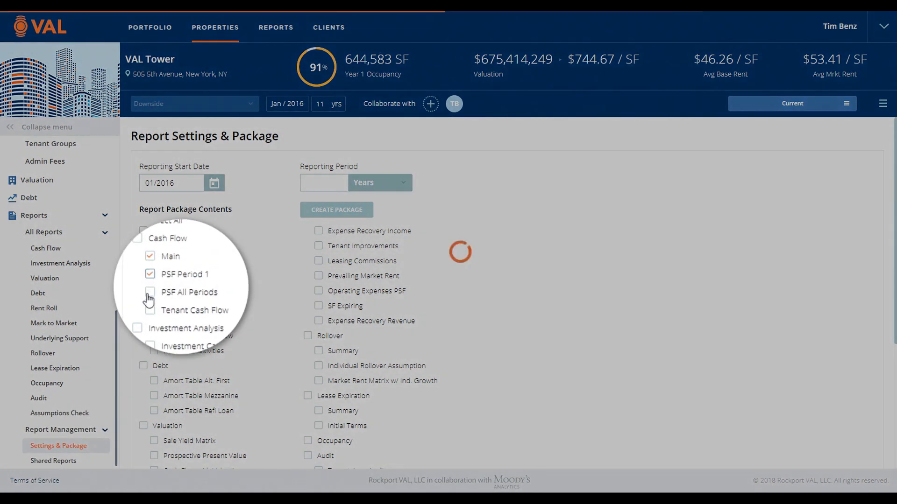
click(154, 291)
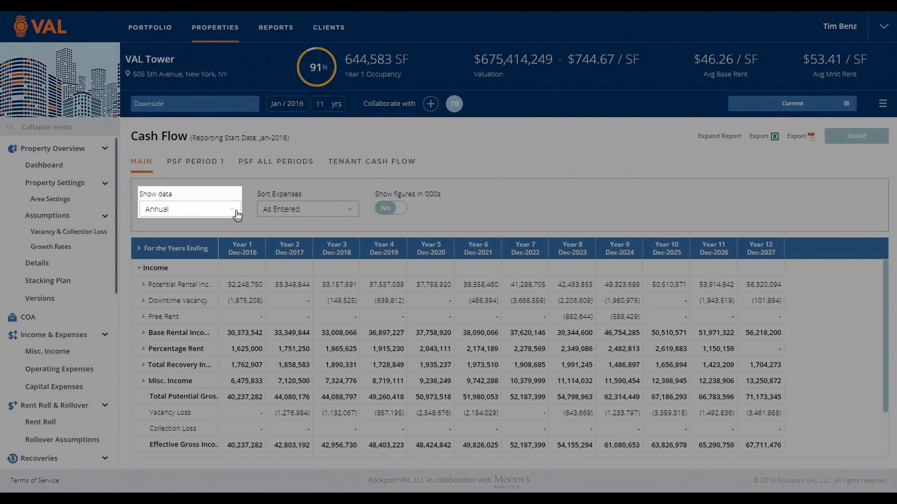
Step: Look at the Cash Flow report's Show data and Sort Expenses options and preview the figures in '000s
click(236, 215)
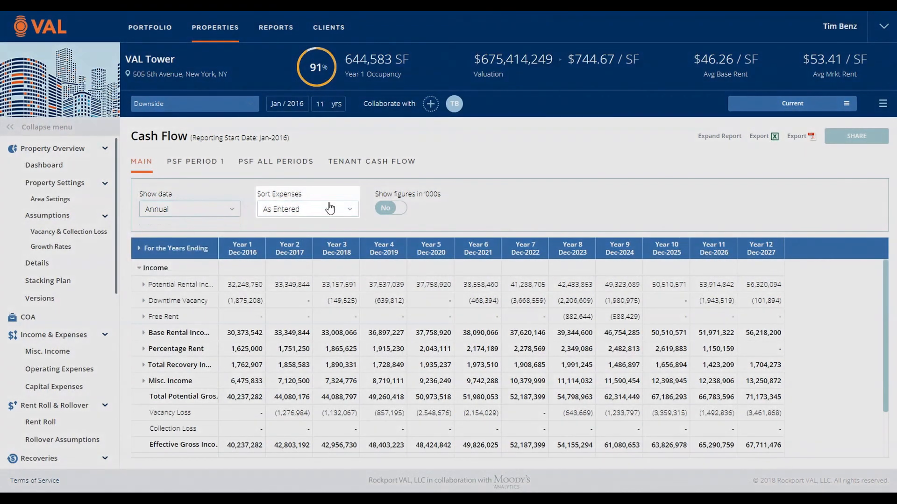
click(334, 209)
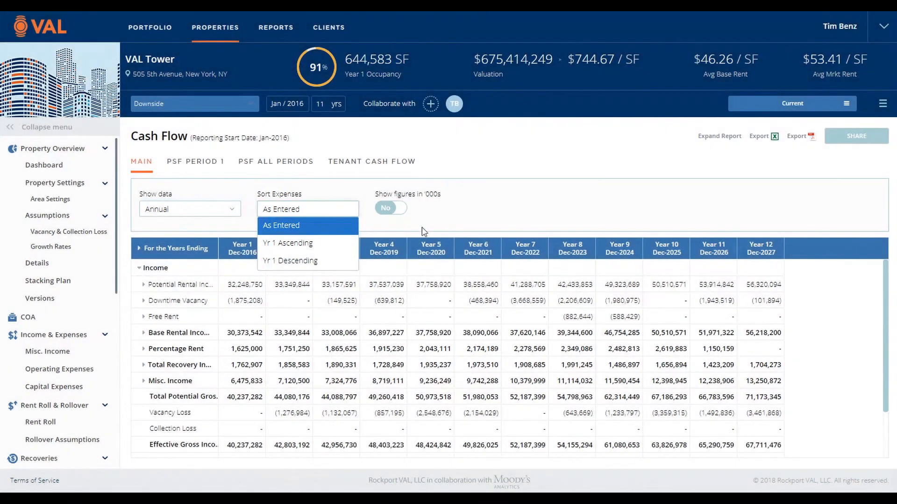
click(421, 228)
click(393, 212)
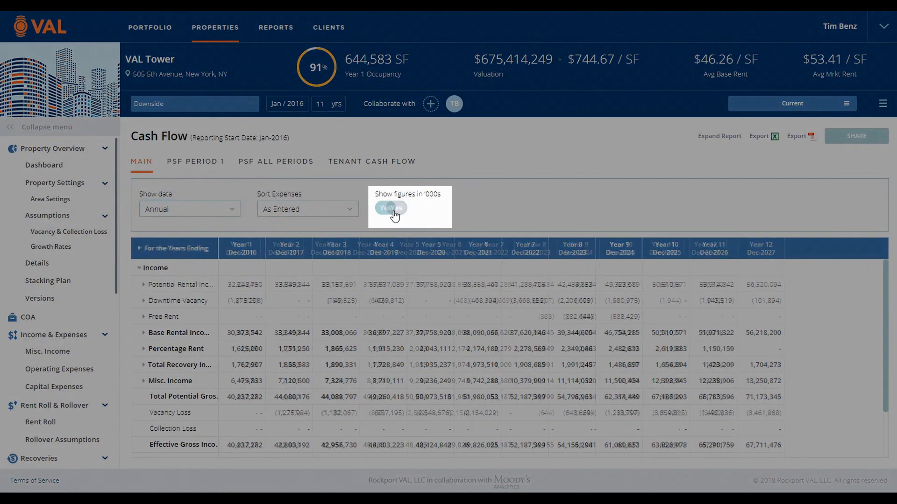
click(394, 212)
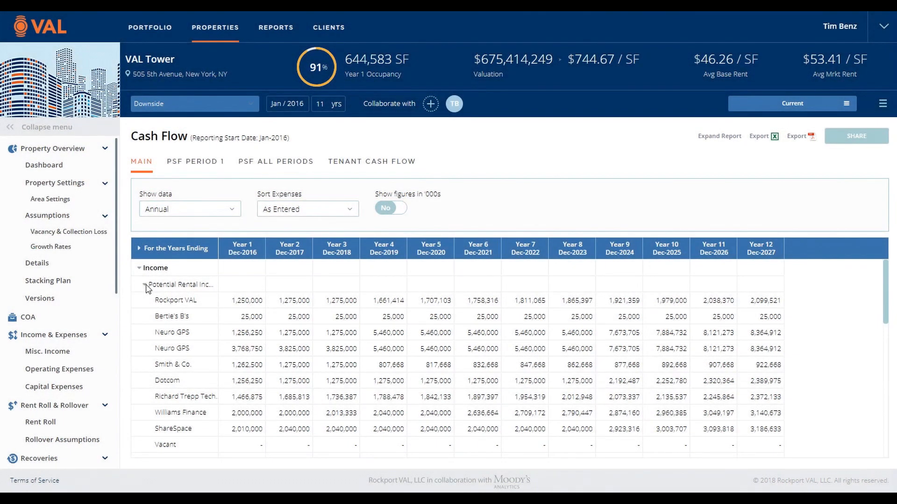
Step: View the tenant breakdown of Potential Rental Income and expand the Expenses section in the Cash Flow report
click(145, 285)
click(144, 285)
click(145, 285)
scroll(152, 318, down, 3)
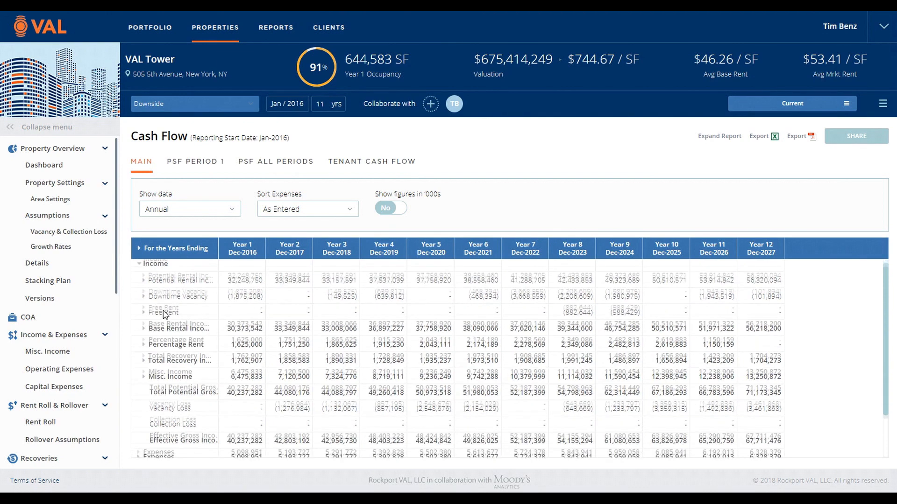
click(139, 402)
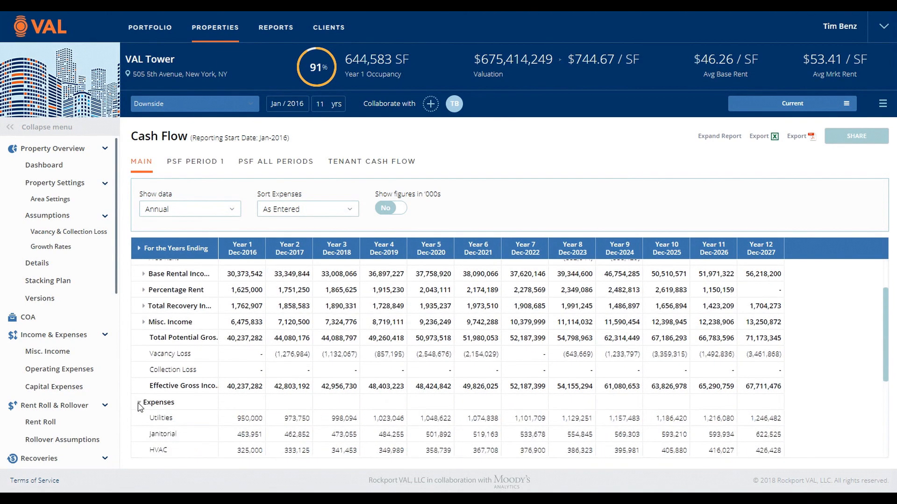
Step: Review the individual operating expense lines and the rows below them in VAL Tower's Cash Flow report
scroll(182, 407, down, 2)
scroll(240, 346, down, 2)
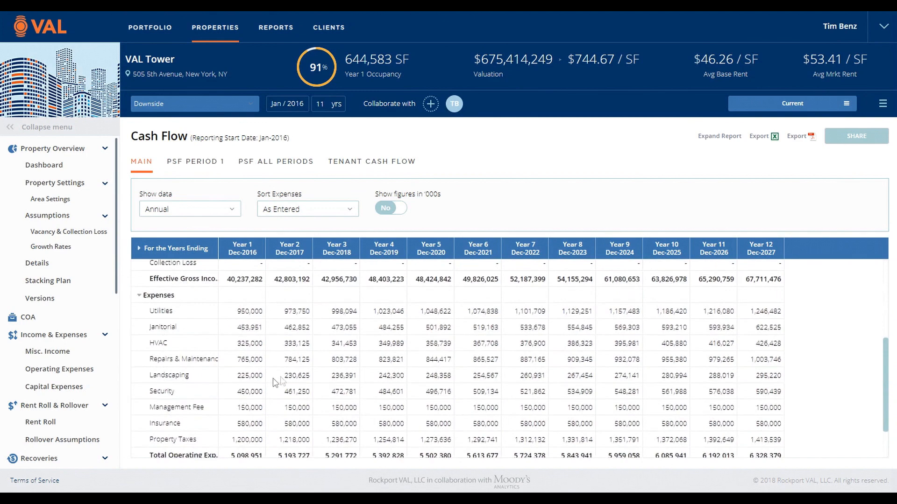
scroll(283, 381, down, 1)
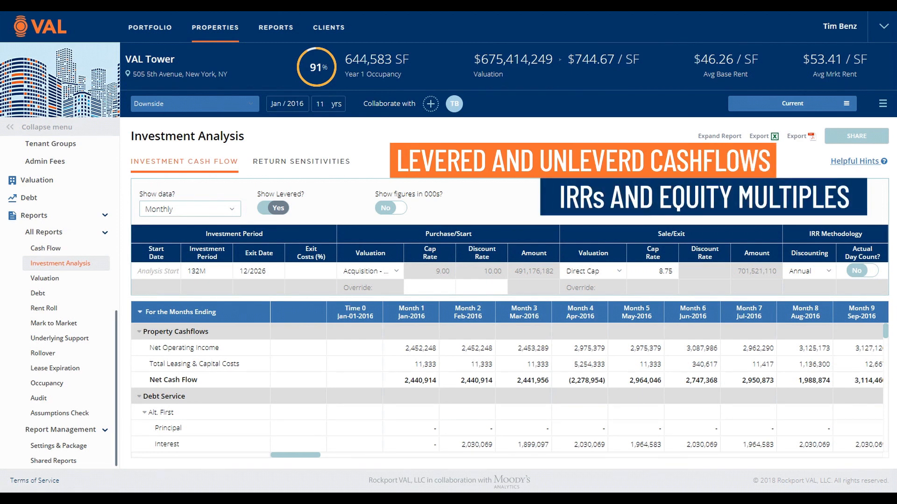
Step: Review the Investment Analysis cash flow down to Cash Flow Available for Distribution and the Return Sensitivities, including the purchase valuation choices
click(396, 275)
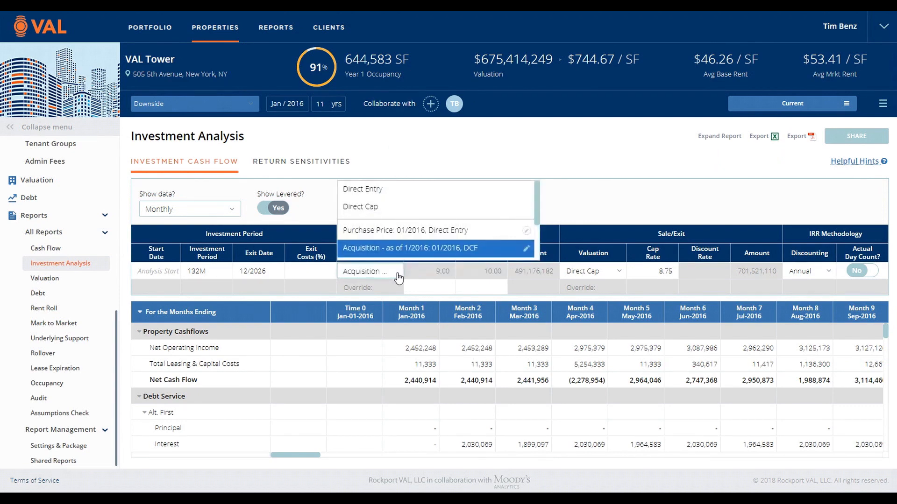
click(399, 278)
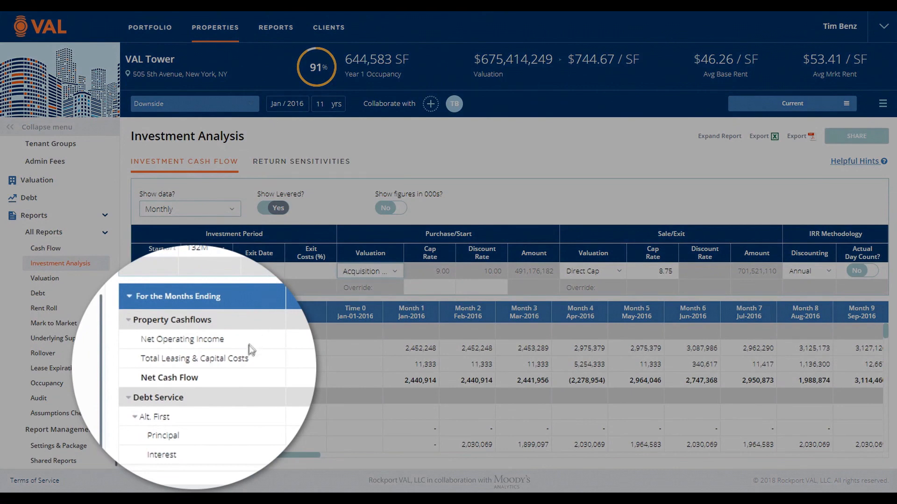
scroll(237, 394, down, 5)
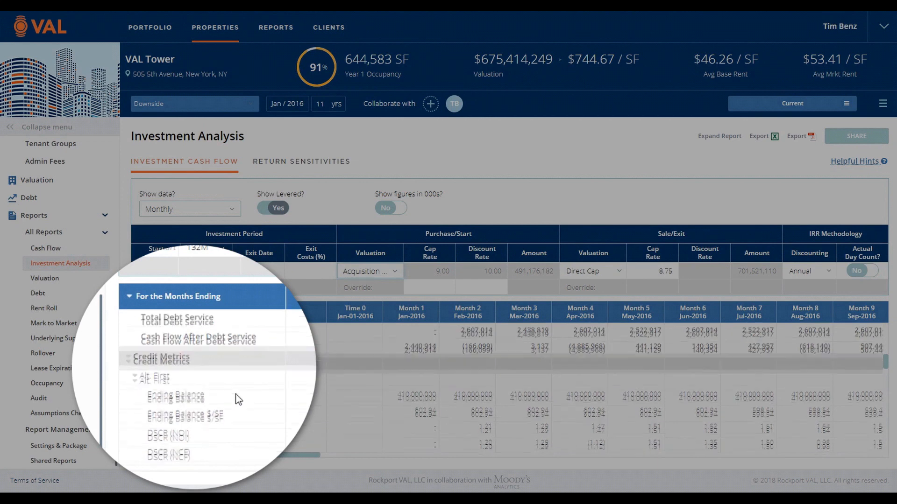
scroll(236, 394, down, 4)
scroll(236, 394, down, 3)
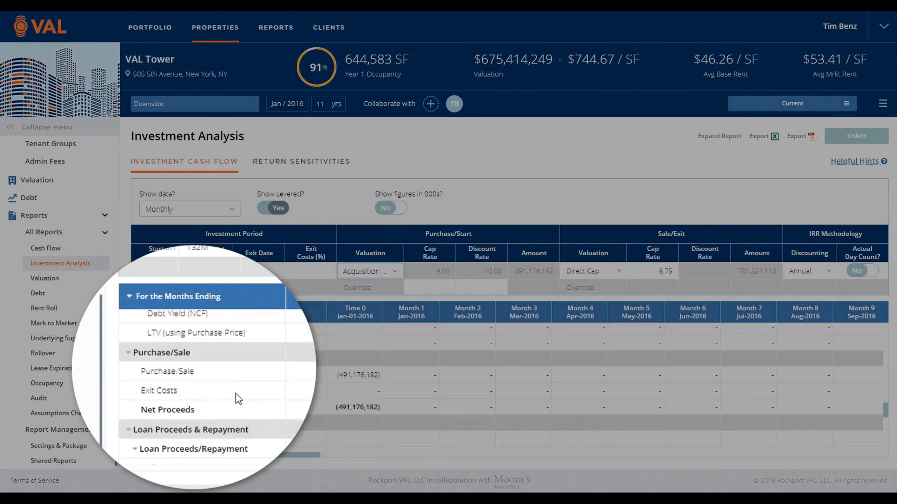
scroll(238, 397, down, 3)
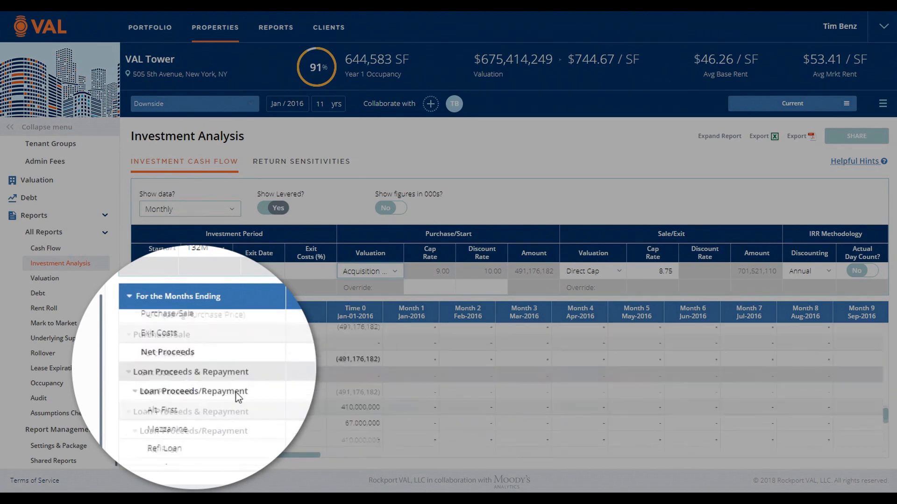
scroll(238, 397, down, 6)
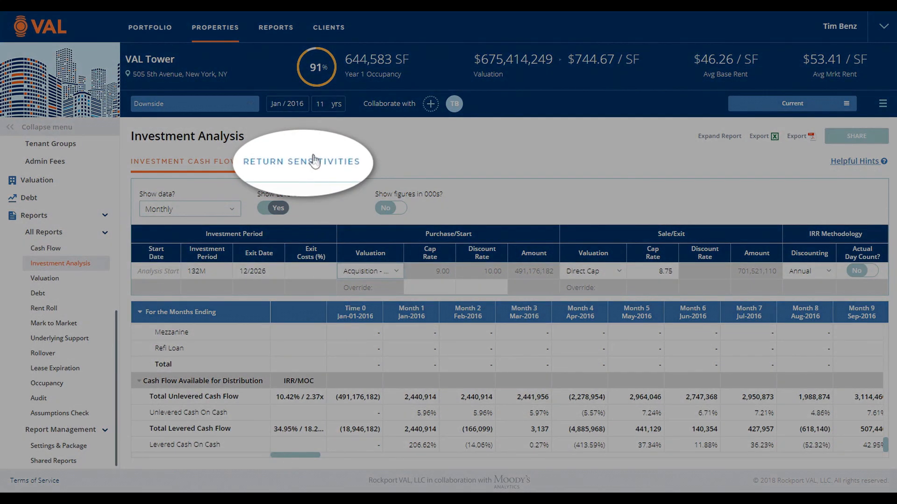
click(314, 161)
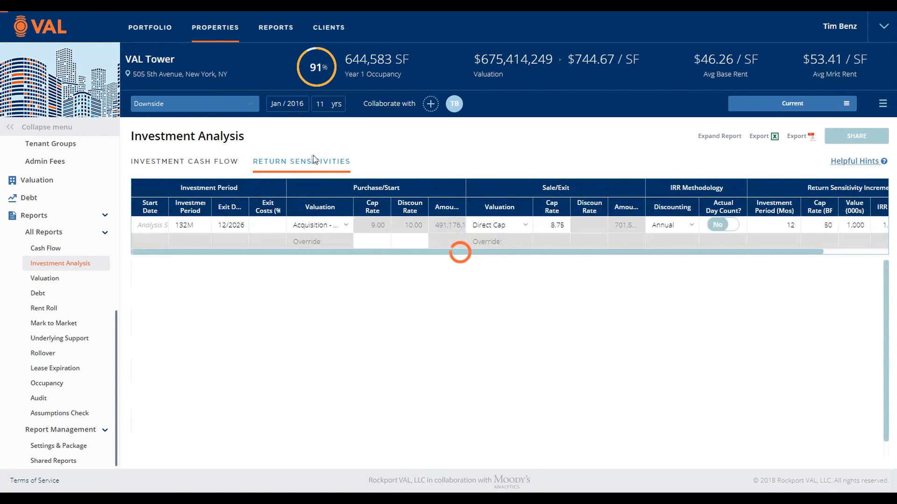
click(347, 228)
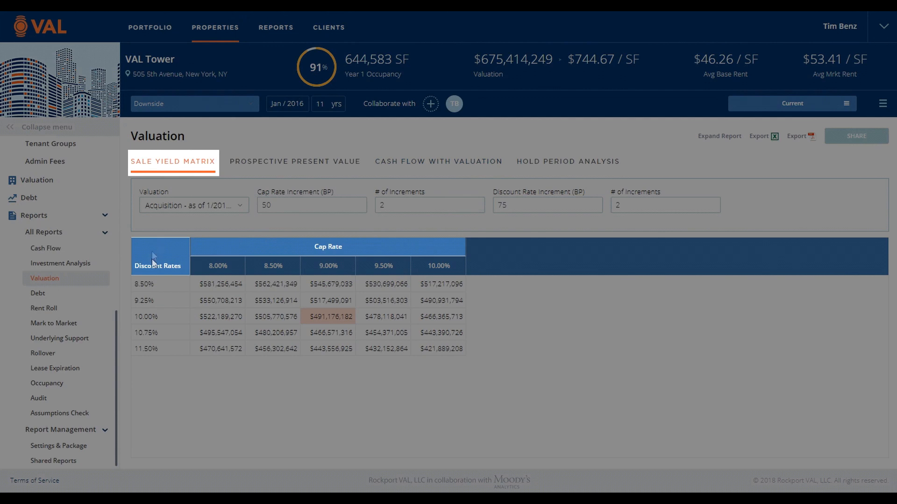
Step: Check the valuation choices of the Sale Yield Matrix and set its number of cap rate increments to 4
click(242, 210)
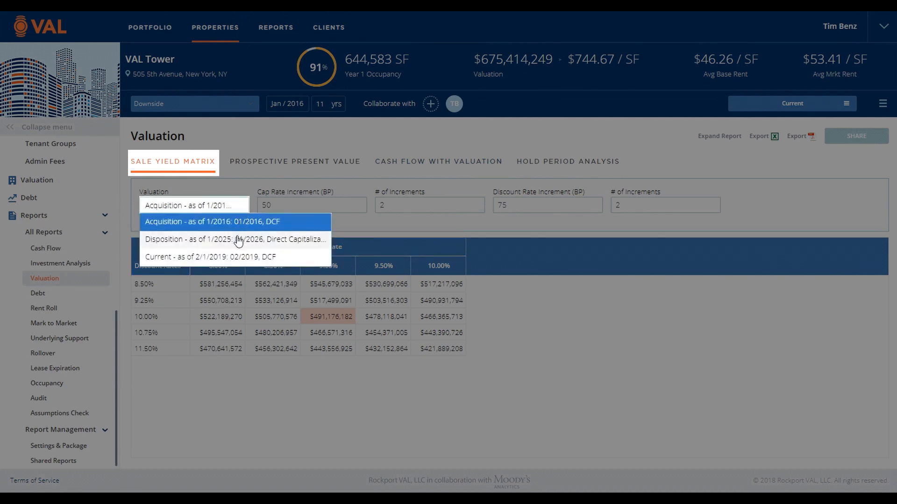
double_click(391, 205)
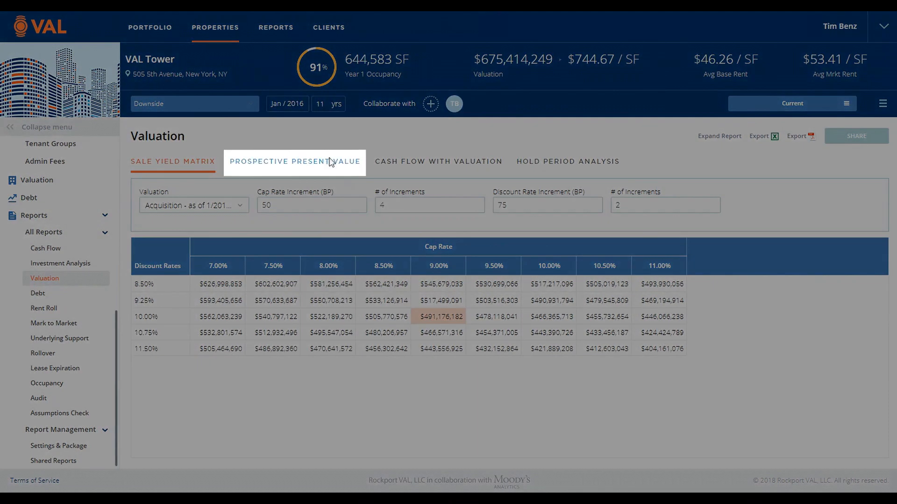
Step: View the Prospective Present Value report down to its percentage value distribution, along with the Residual Value Calculation details
click(328, 168)
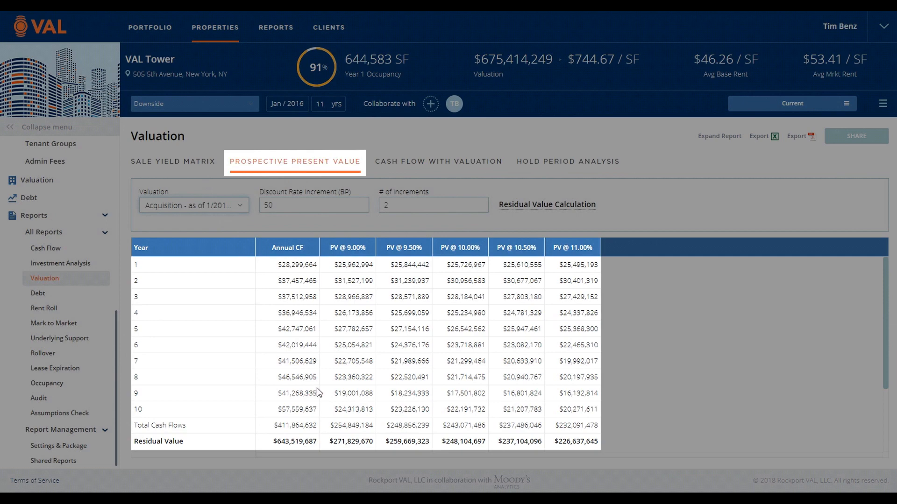
scroll(318, 392, down, 1)
scroll(318, 392, down, 1)
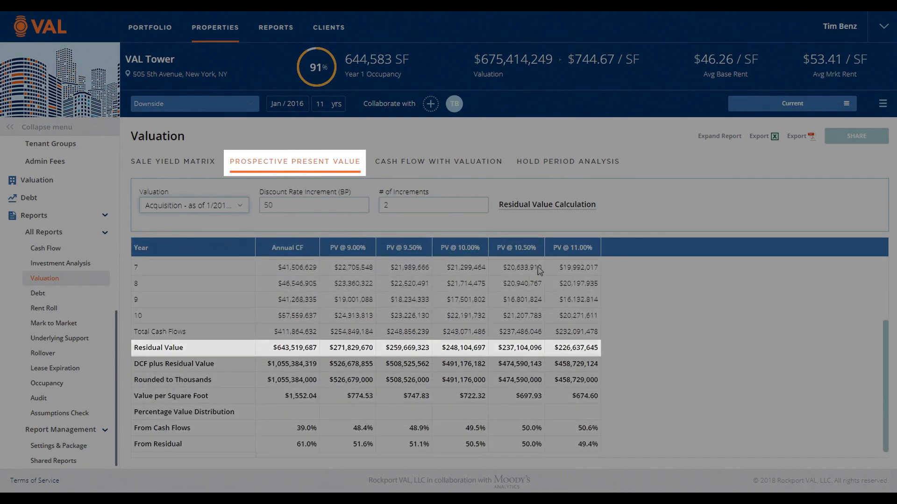
mouse_move(553, 209)
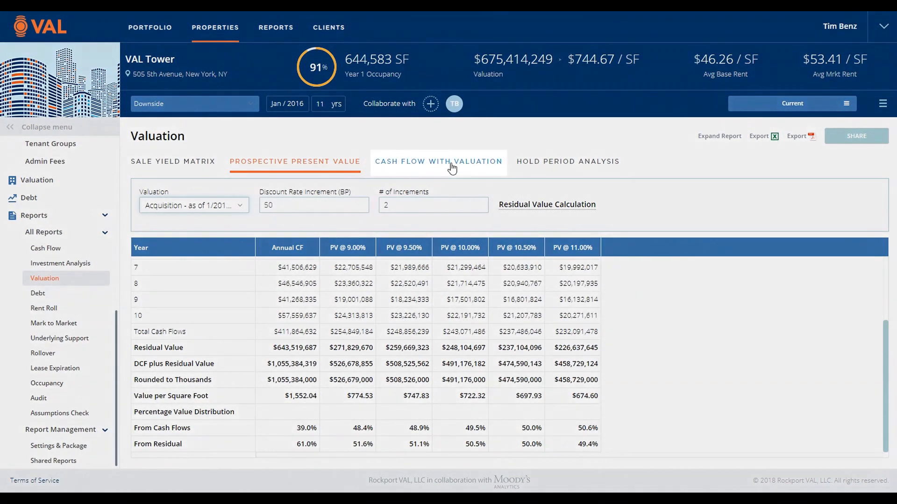
Step: Review the Cash Flow With Valuation report from the trend chart to Net Cash Flow and open the Hold Period Analysis
click(452, 168)
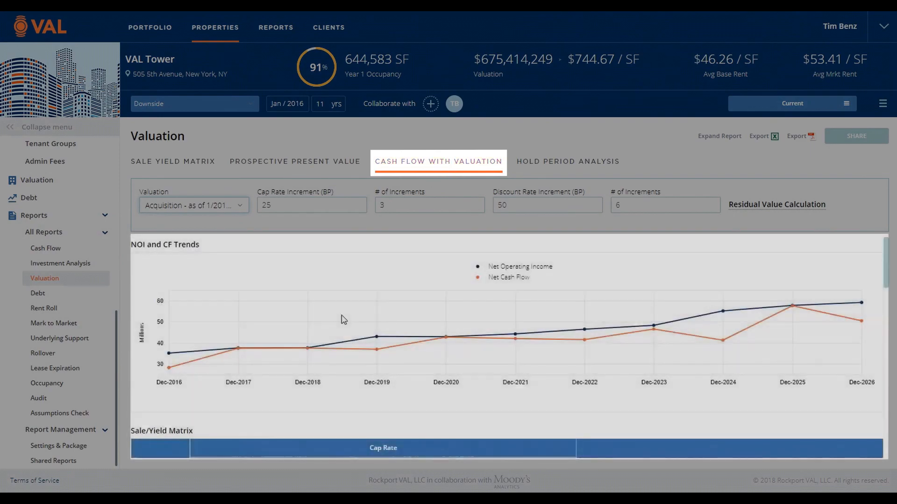
scroll(376, 368, down, 2)
scroll(379, 372, down, 10)
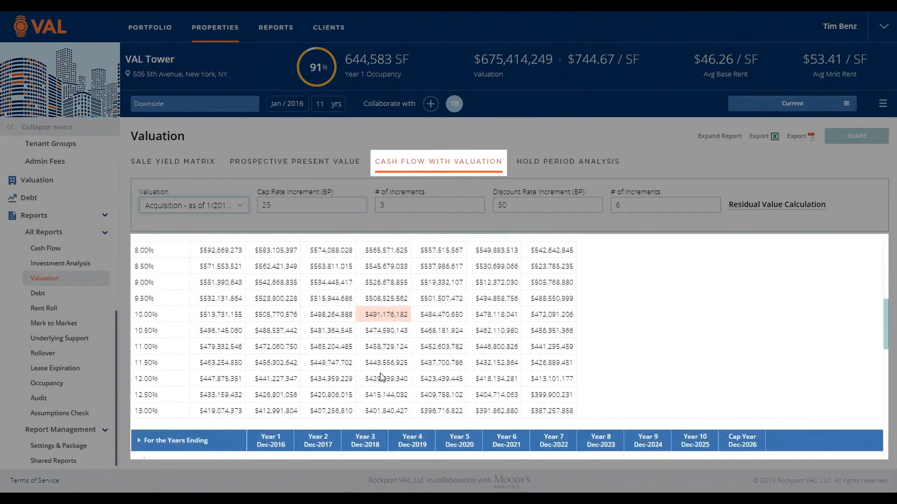
scroll(380, 373, down, 8)
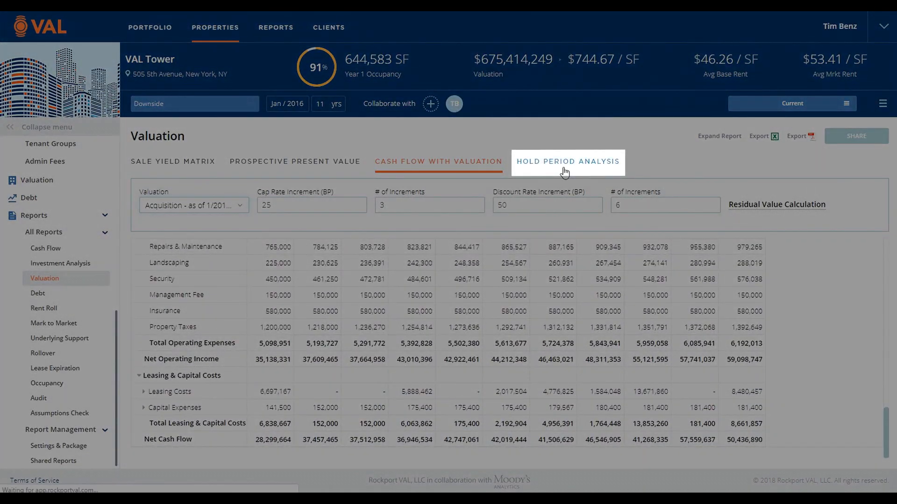
click(565, 172)
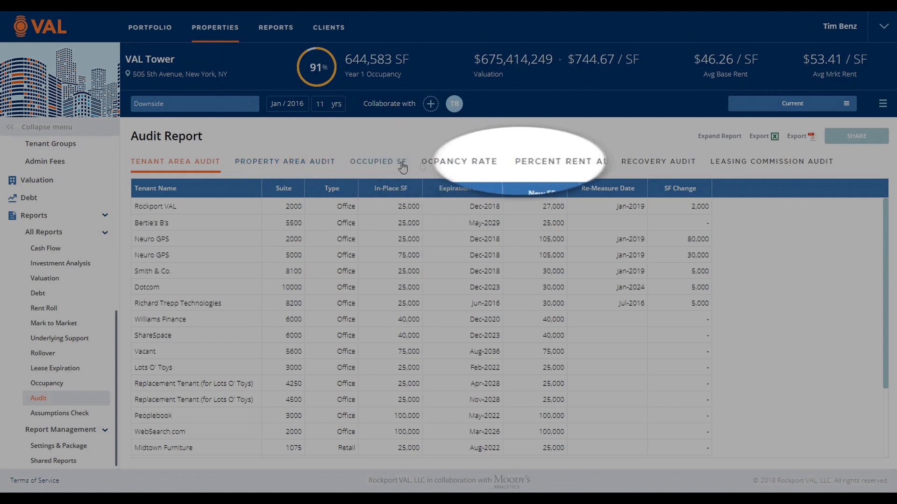
Step: View the percent rent, recovery and leasing commission audits in the Audit Report
click(536, 168)
click(680, 165)
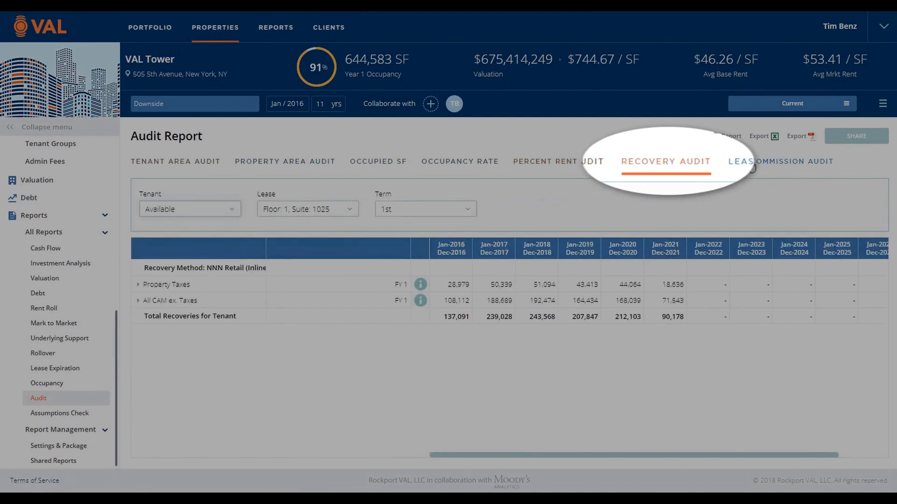
click(772, 166)
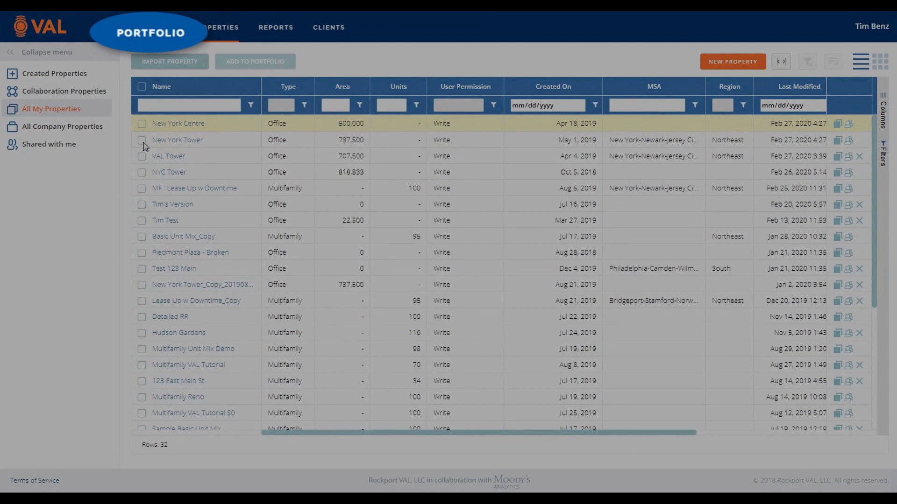
Step: Select New York Tower and NYC Tower in the list of all my properties
click(142, 140)
click(141, 173)
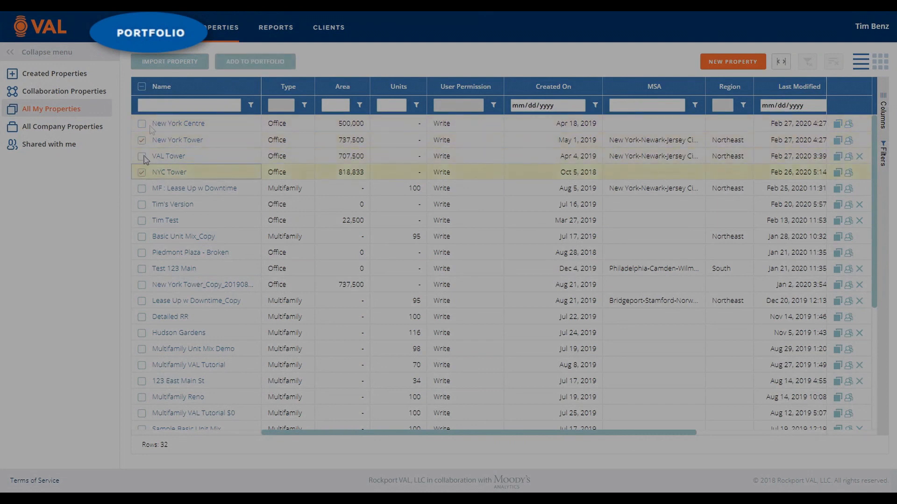
Step: Go to the portfolio list and open NYC Portfolio
click(180, 33)
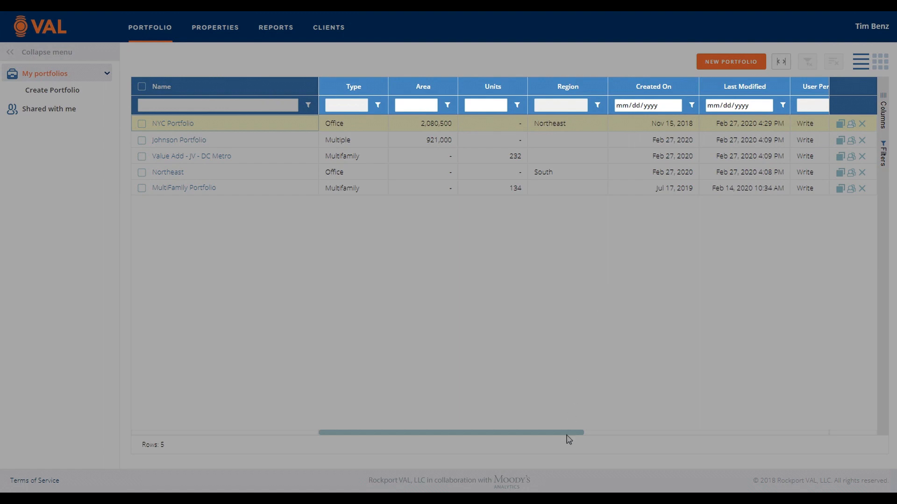
drag(568, 439, 511, 425)
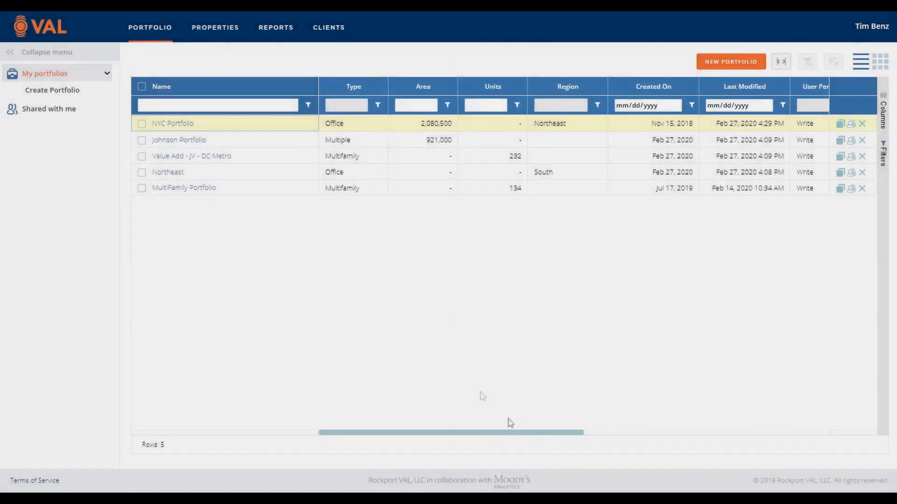
click(173, 124)
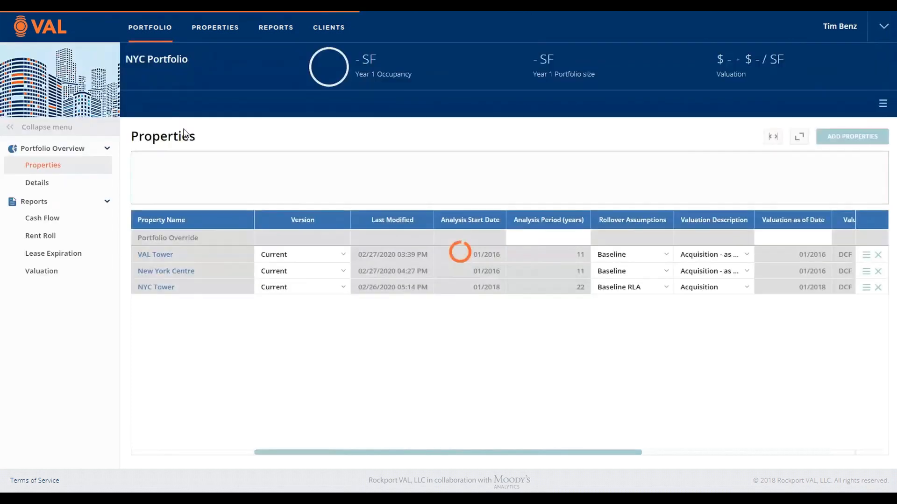
Step: Set the portfolio override for the analysis period to 10 years
mouse_move(363, 453)
mouse_down()
mouse_move(594, 468)
mouse_move(534, 476)
mouse_move(357, 446)
mouse_up()
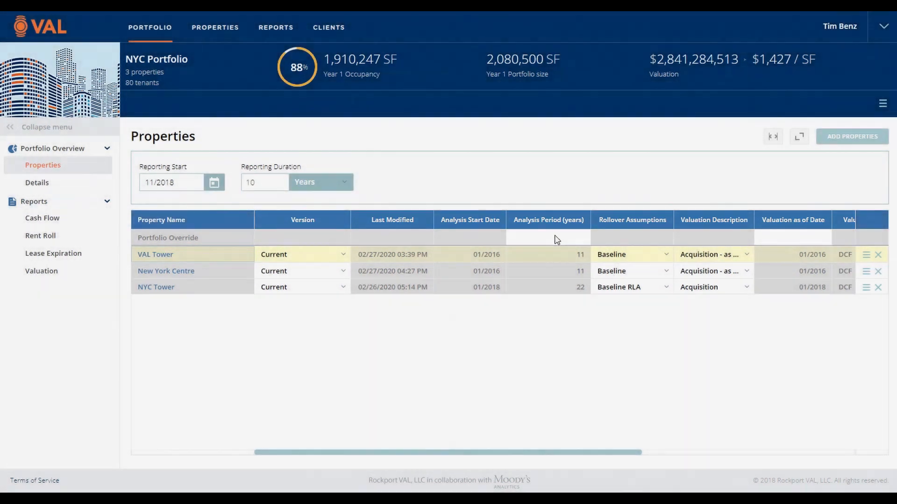
click(555, 238)
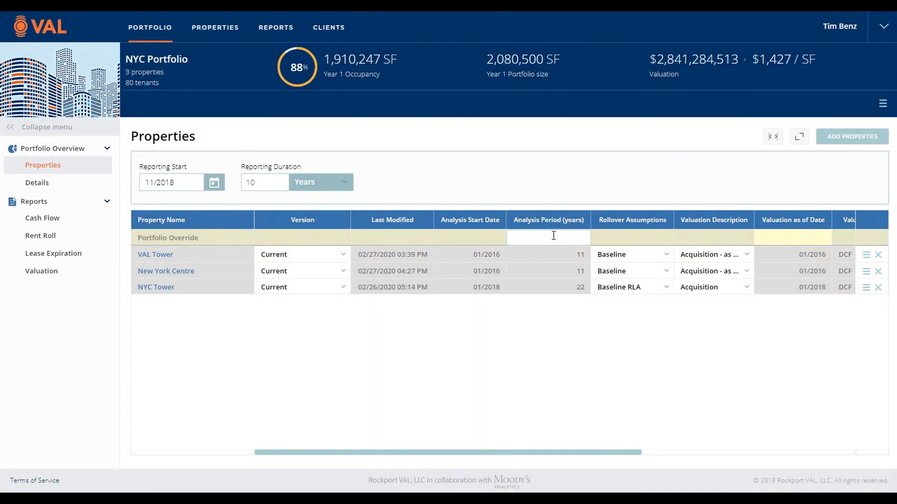
text(10)
key(Return)
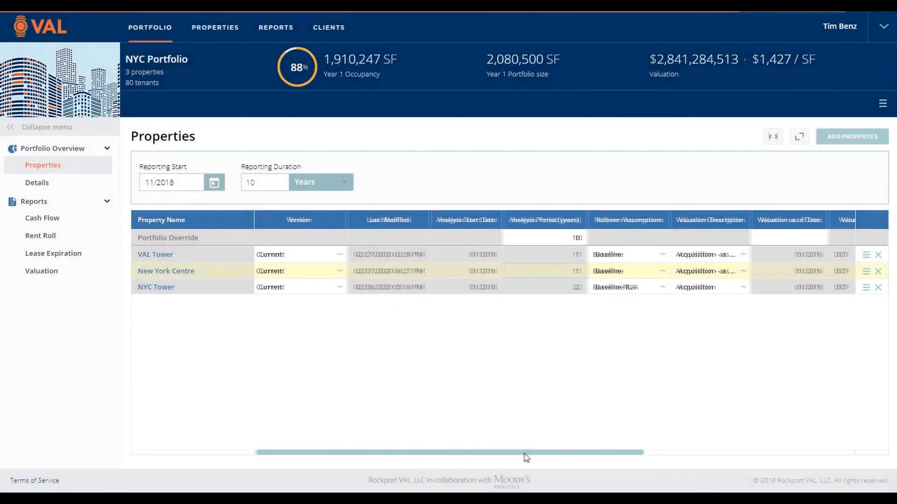
Step: Set the portfolio override for the capitalization rate to 8.5%
drag(527, 454, 773, 444)
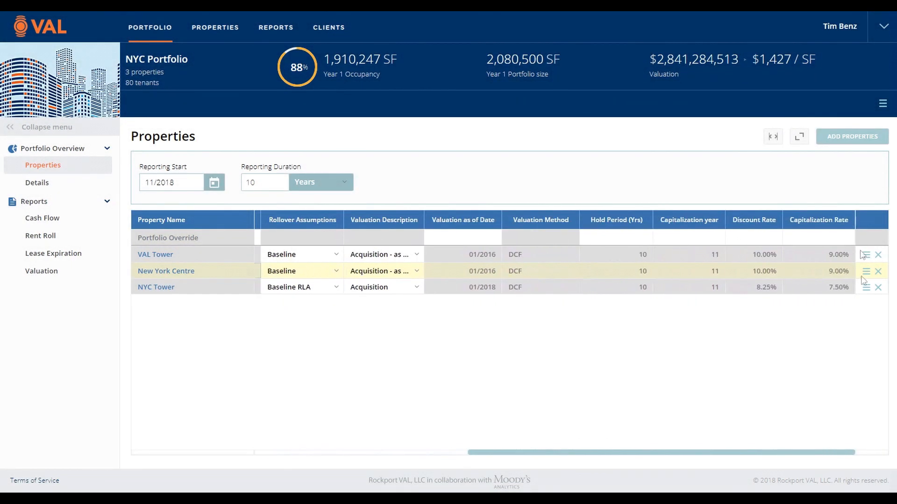
click(840, 235)
text(8.5)
click(460, 251)
Step: Check the Valuation Description choices for VAL Tower in the portfolio's property list
drag(597, 454, 367, 467)
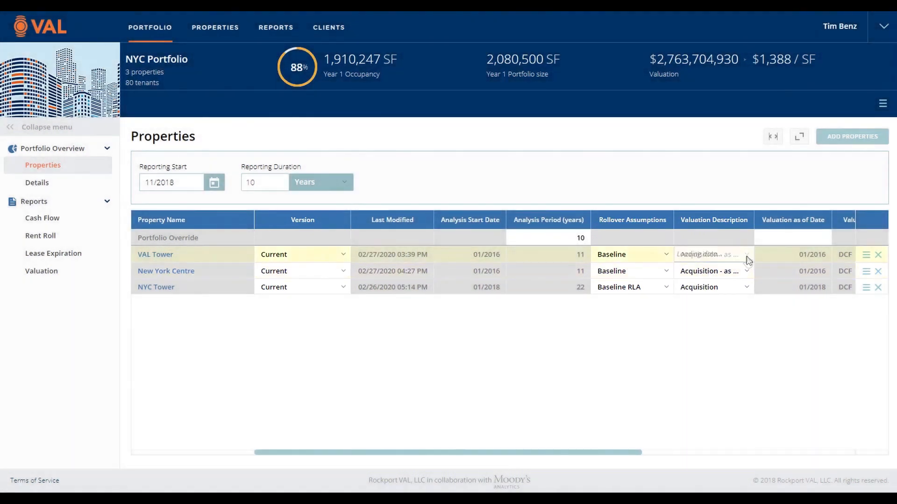
click(744, 257)
click(745, 262)
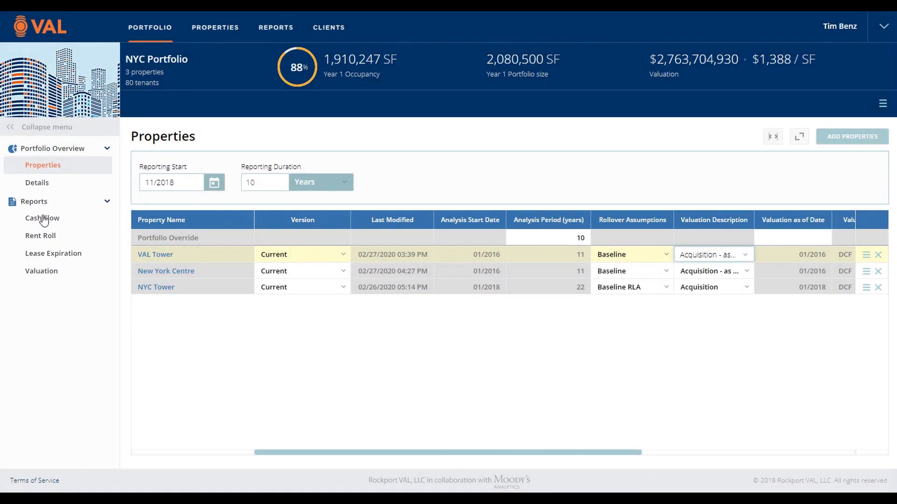
Step: Open the portfolio Cash Flow report, break down Potential Rental Income by property and VAL Tower tenant, and review it to Net Cash Flow
click(43, 219)
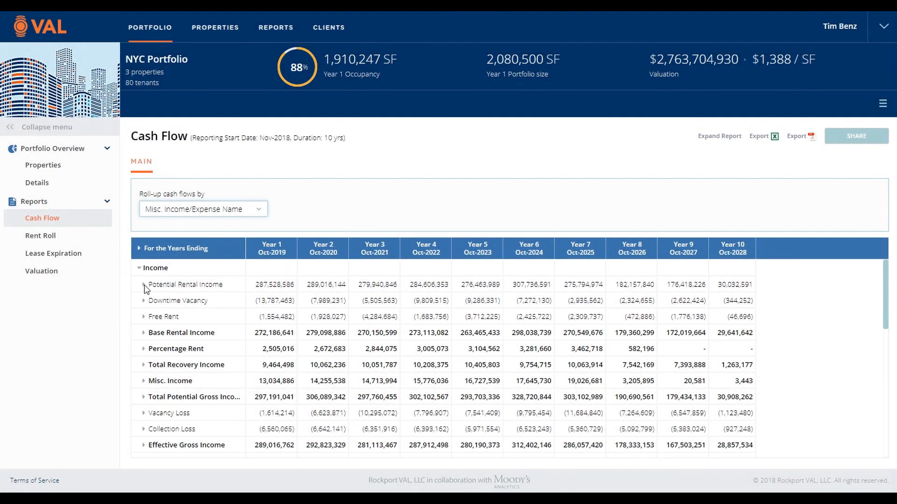
click(144, 285)
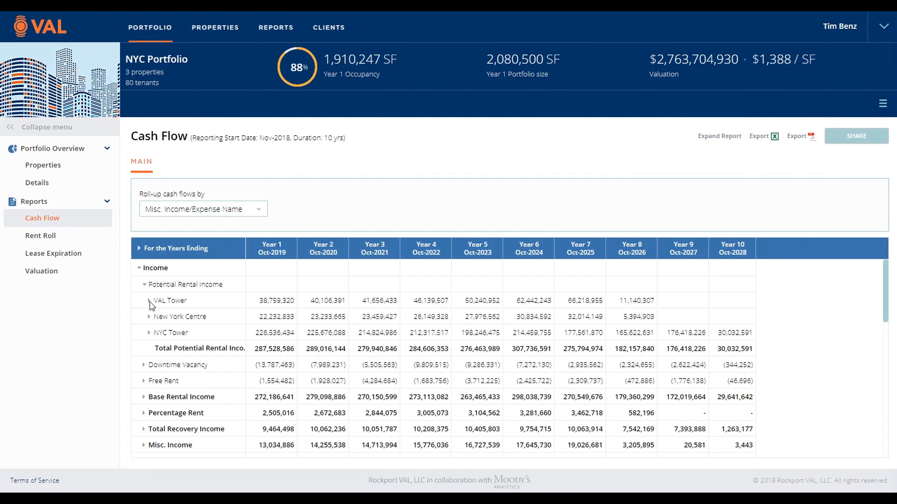
click(150, 302)
scroll(188, 323, down, 8)
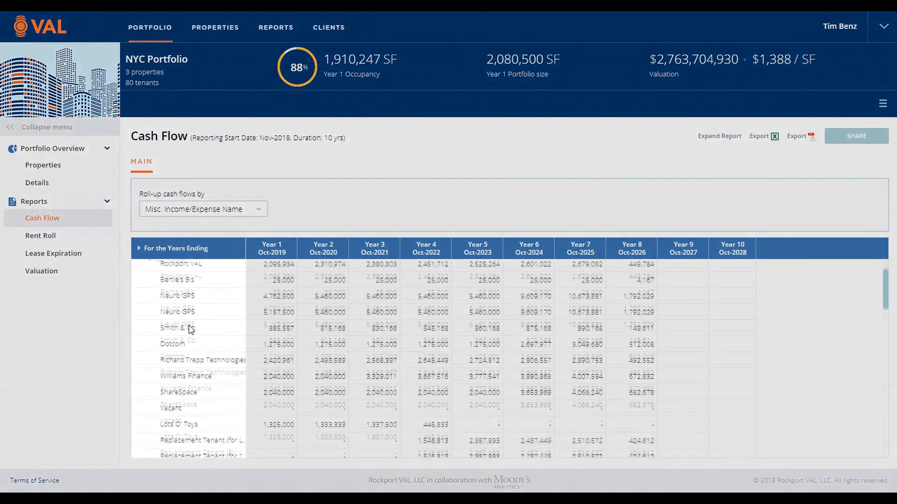
scroll(190, 334, down, 5)
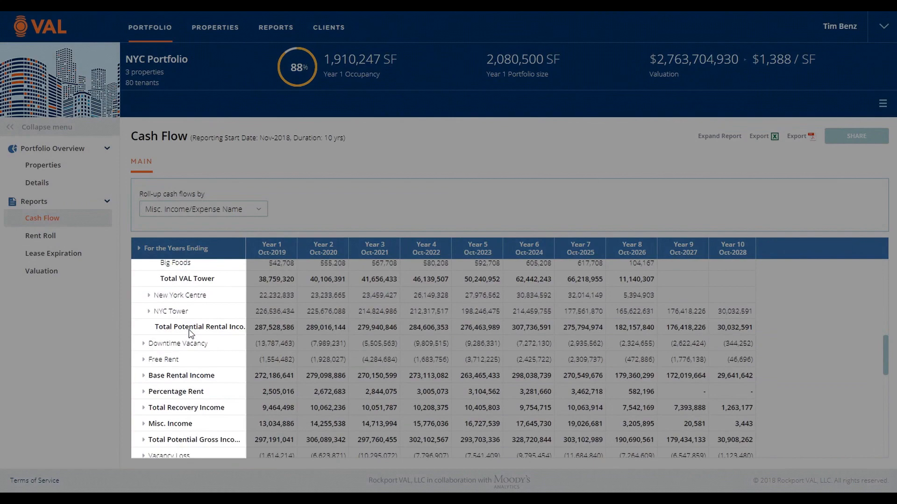
scroll(189, 333, down, 3)
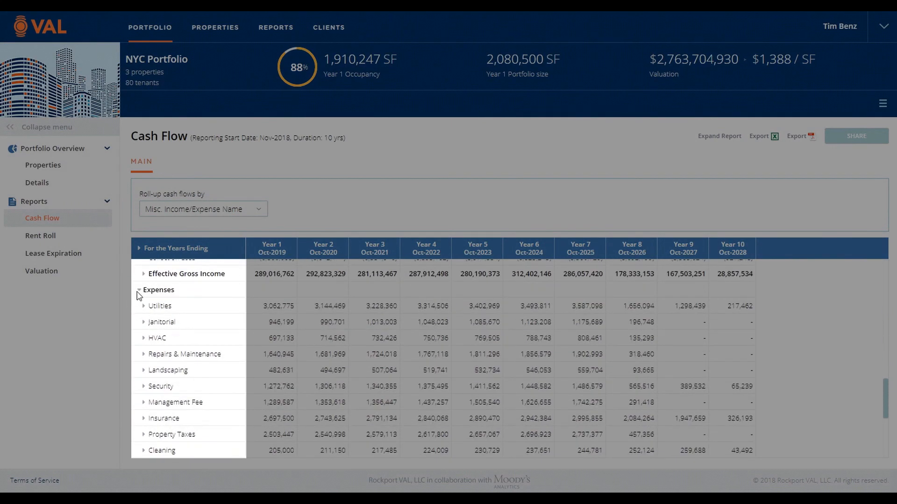
scroll(188, 332, down, 4)
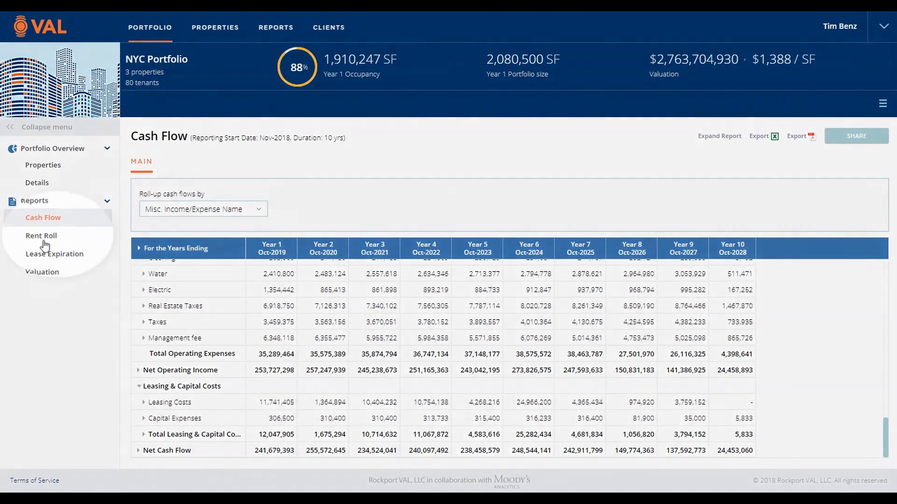
Step: View the portfolio's Rent Roll, Lease Expiration and Valuation reports
click(44, 243)
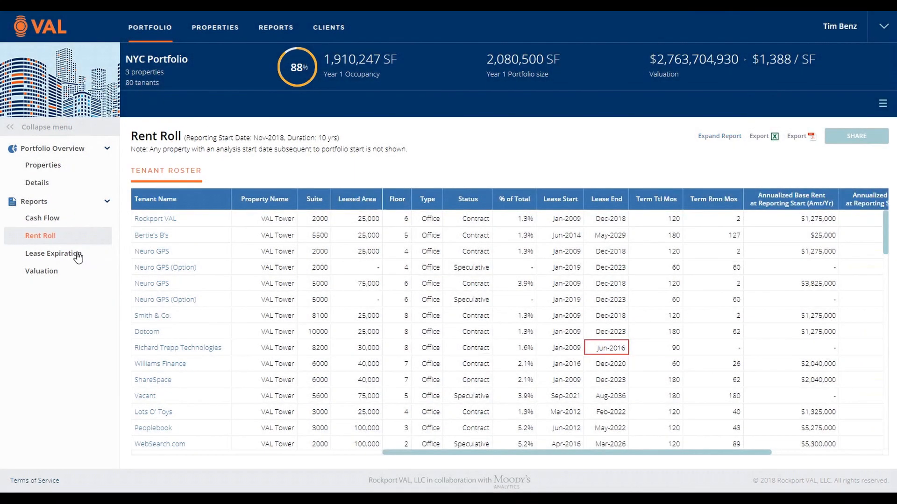
click(81, 257)
scroll(356, 330, down, 3)
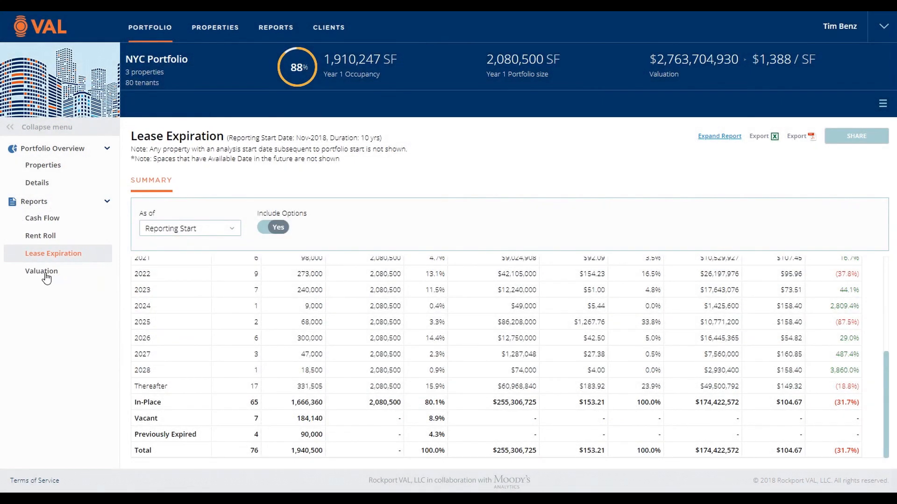
click(45, 275)
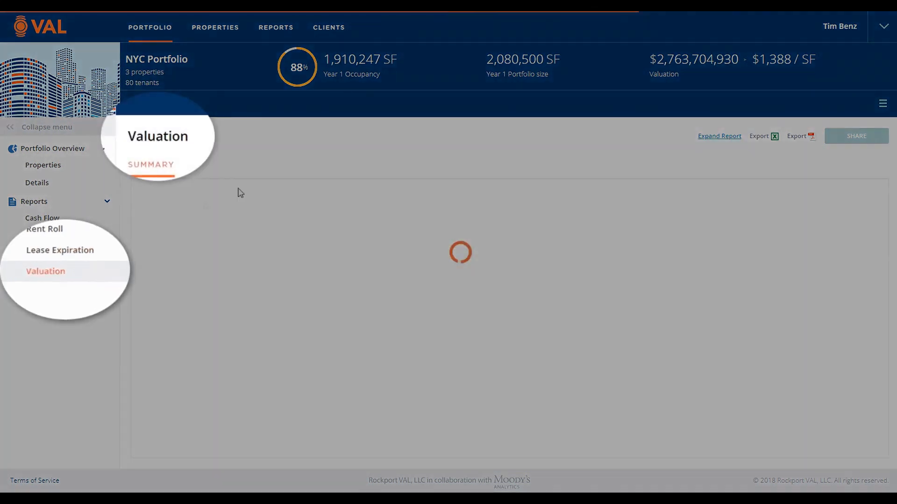